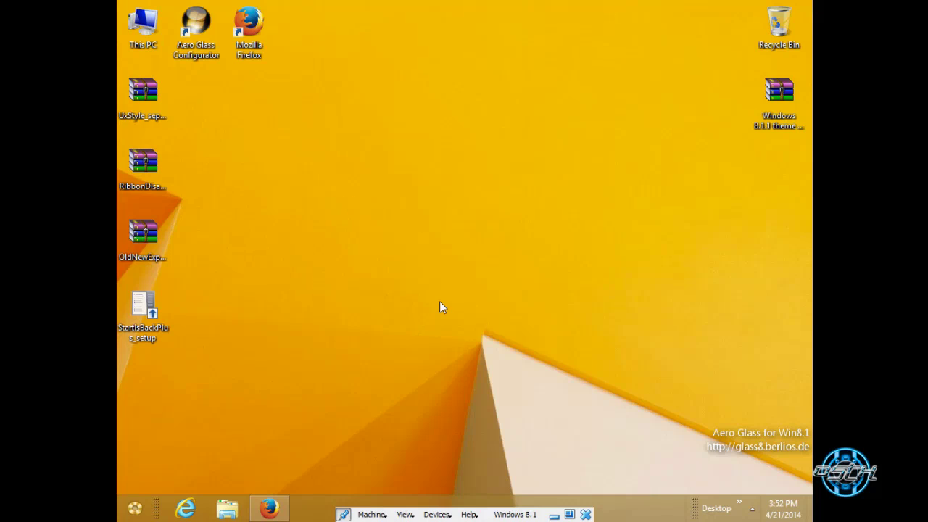
- Open the This PC window, move it around the desktop to inspect its frame, and close it
click(204, 52)
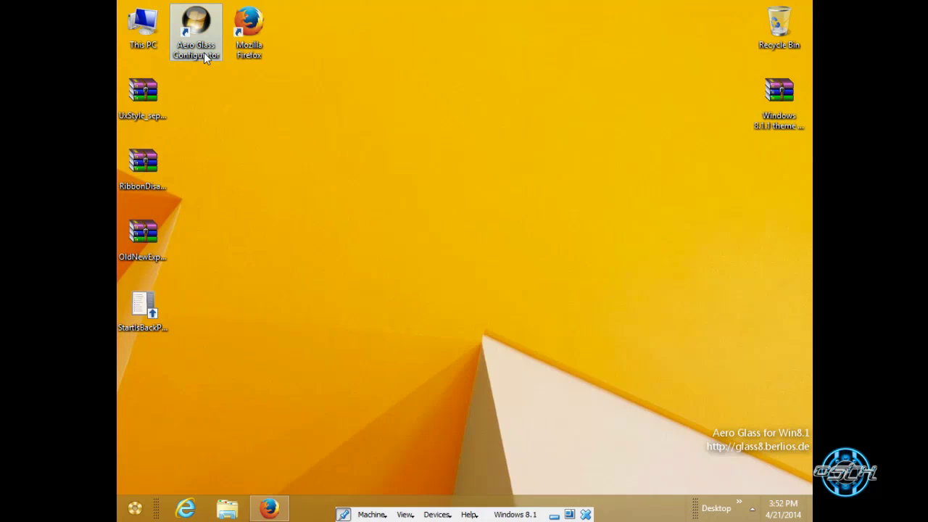
double_click(143, 25)
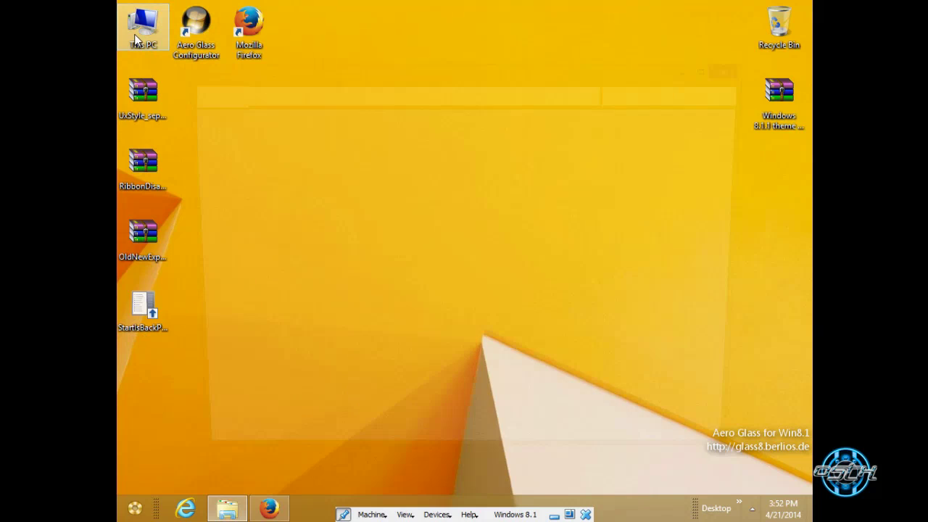
drag(277, 77, 319, 98)
drag(337, 145, 273, 104)
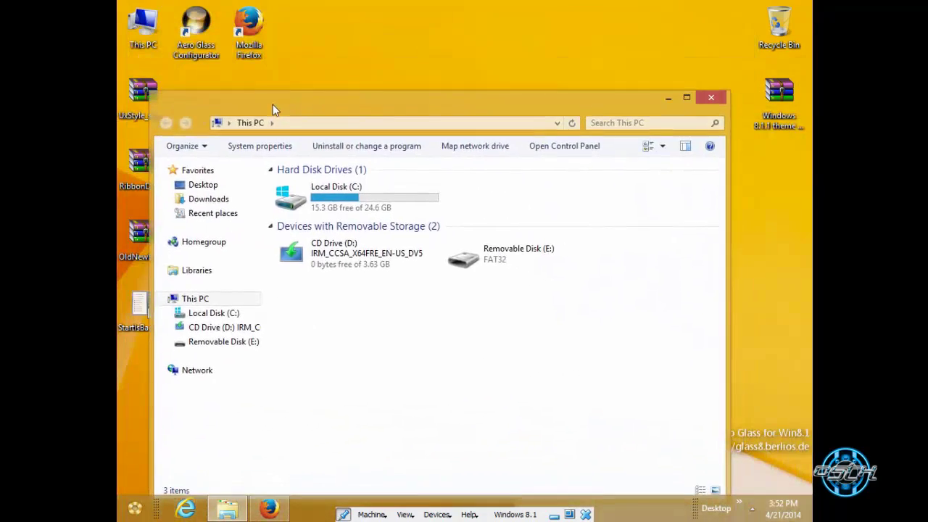
drag(559, 109, 541, 95)
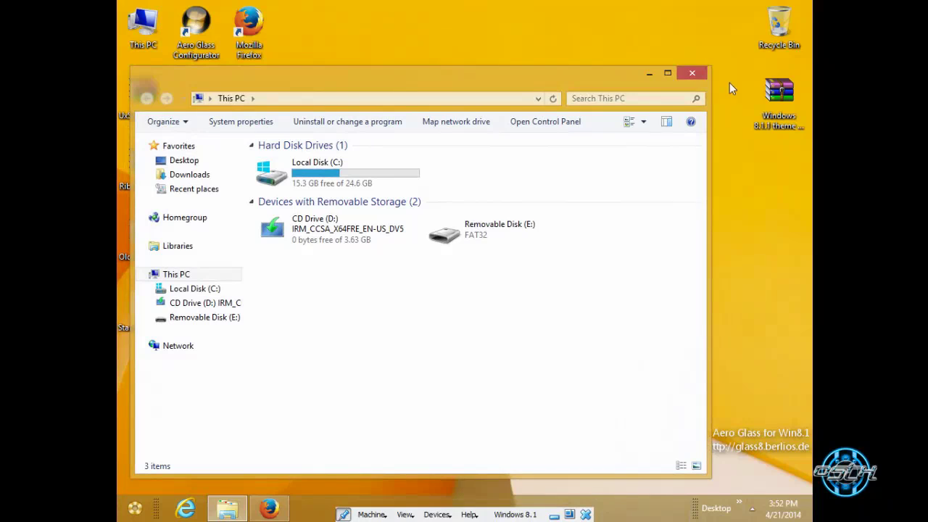
click(693, 74)
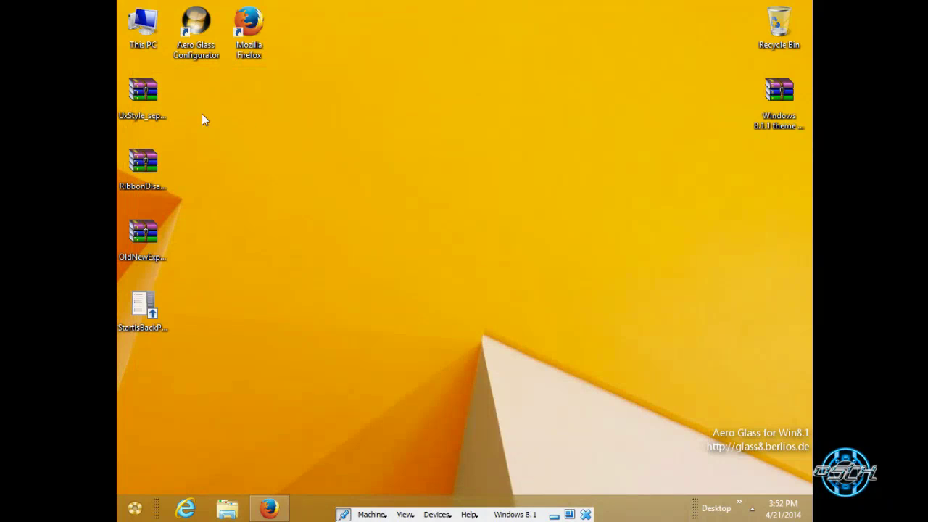
- Review the UxStyle, RibbonDisabler, OldNewExplorer and StartIsBackPlus_setup files on the desktop
click(156, 109)
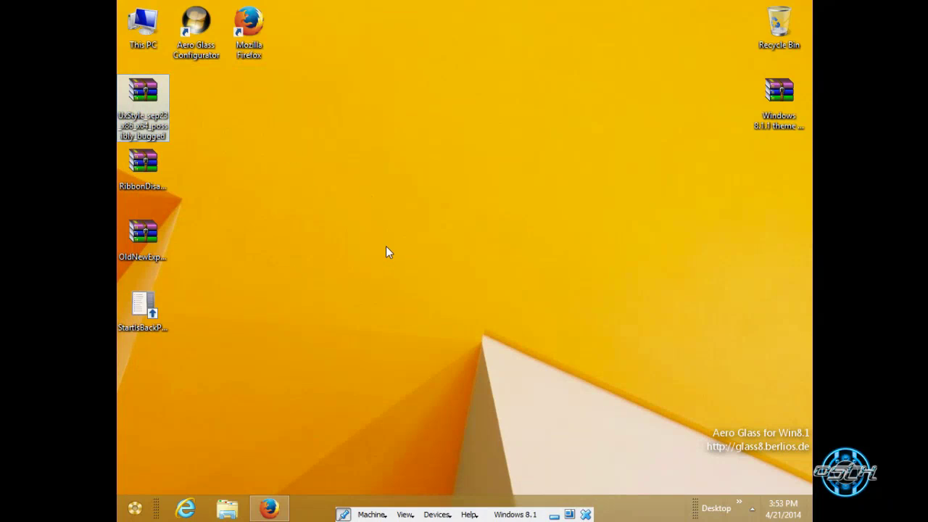
click(166, 183)
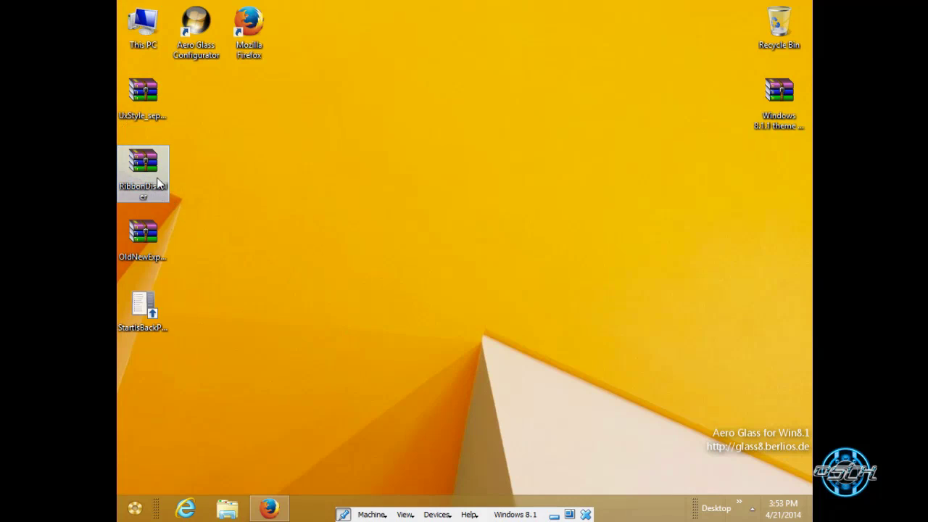
click(157, 254)
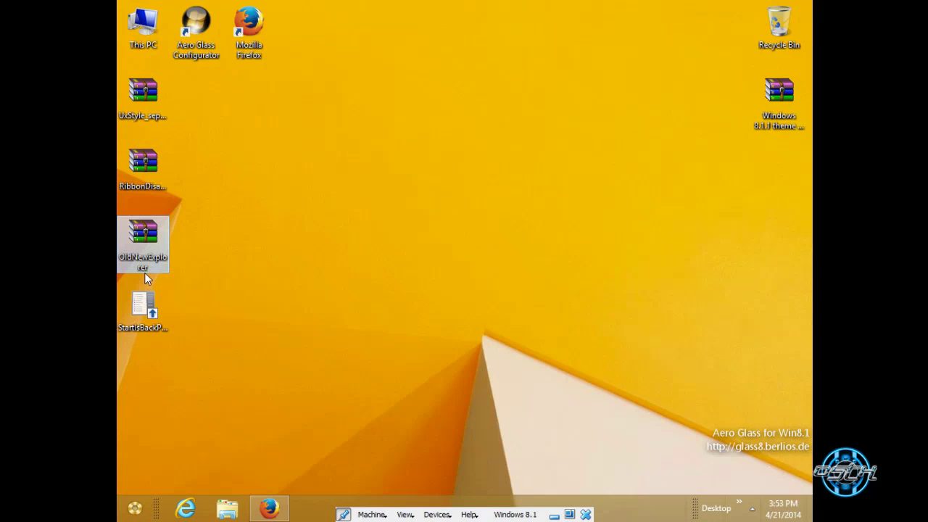
click(136, 320)
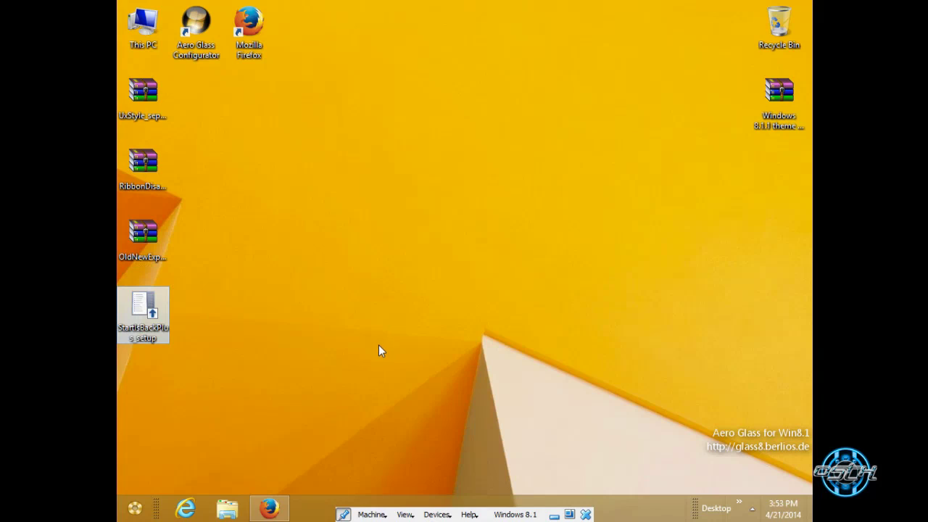
click(265, 263)
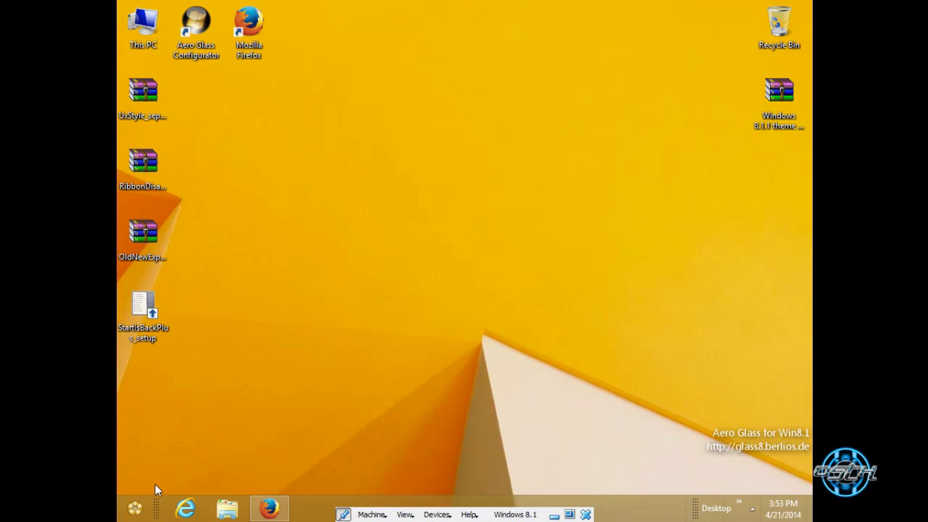
- Open This PC from the Start menu, inspect the window's frame and Explorer layout, and close it
click(134, 507)
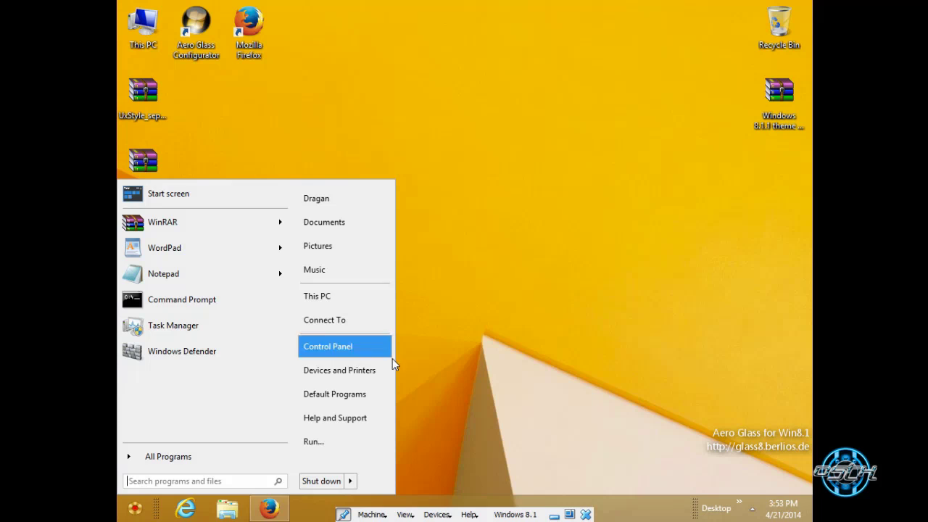
click(335, 298)
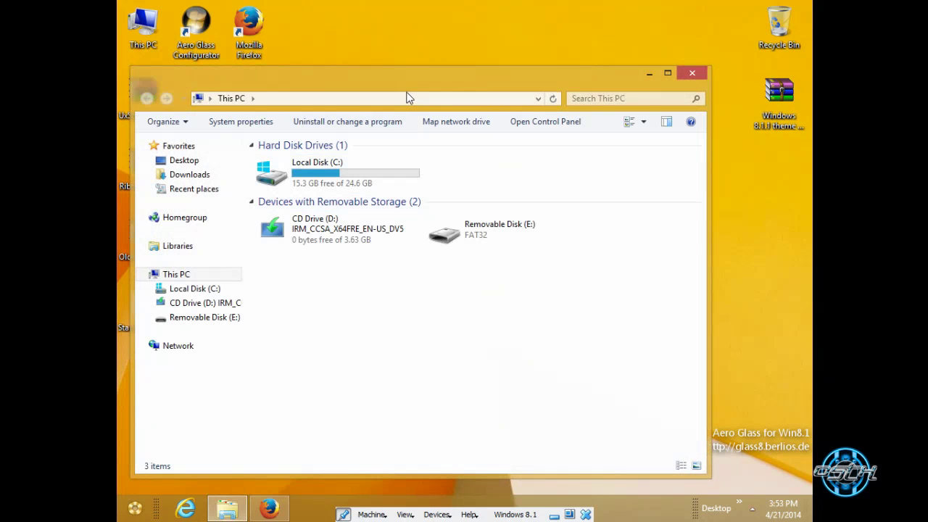
drag(408, 98, 513, 58)
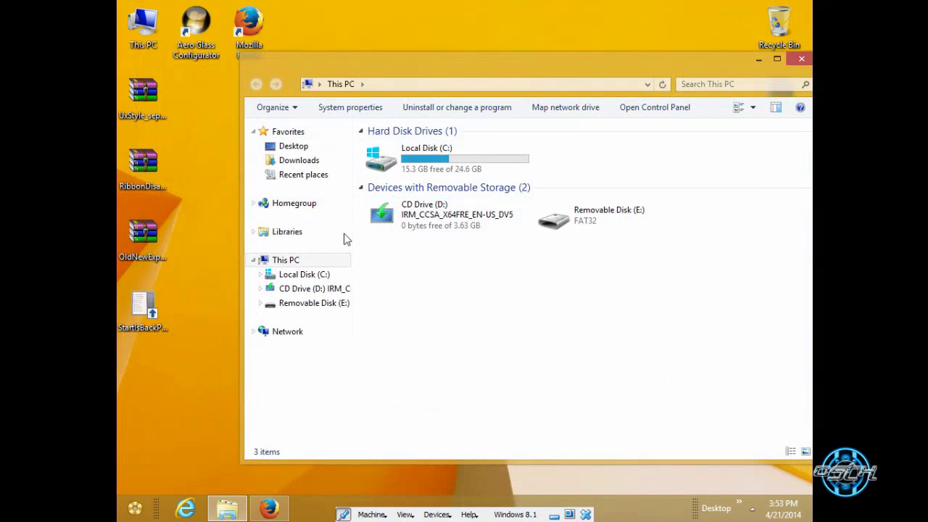
drag(440, 58, 417, 53)
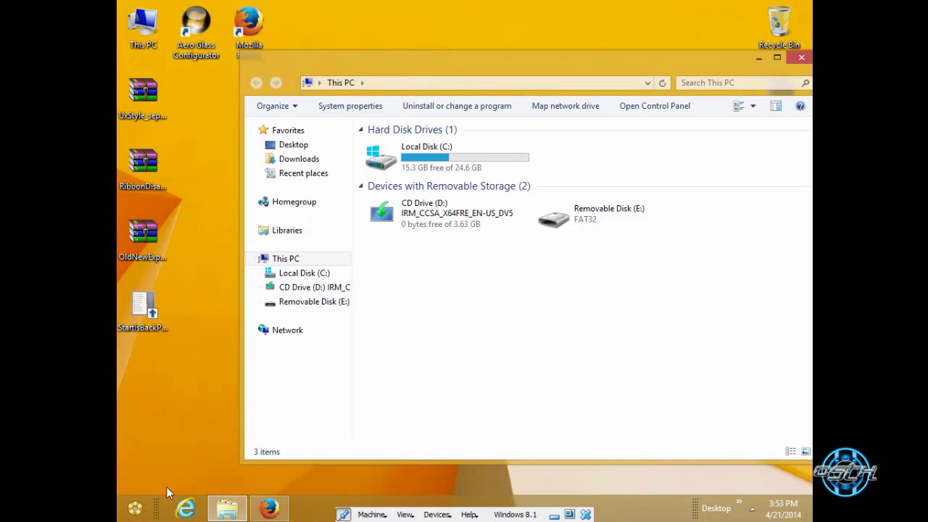
click(135, 507)
click(509, 314)
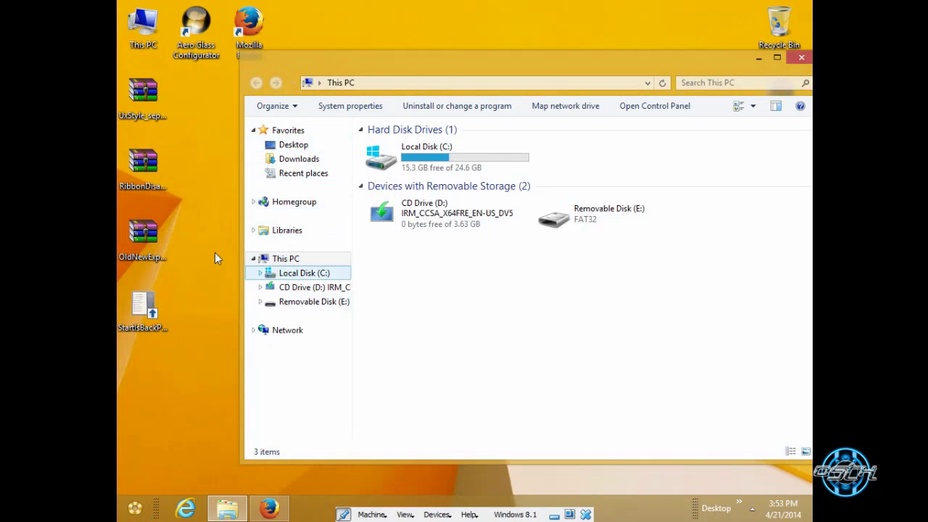
click(135, 246)
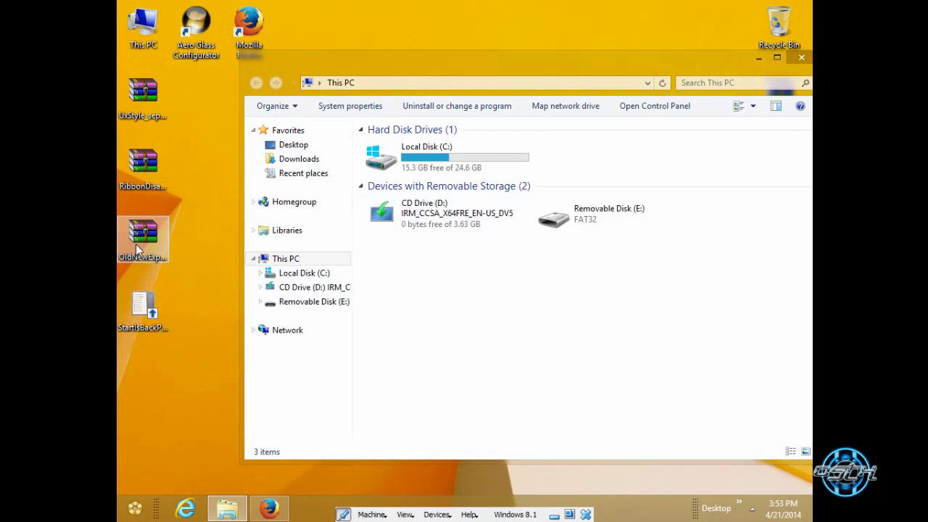
drag(441, 58, 369, 54)
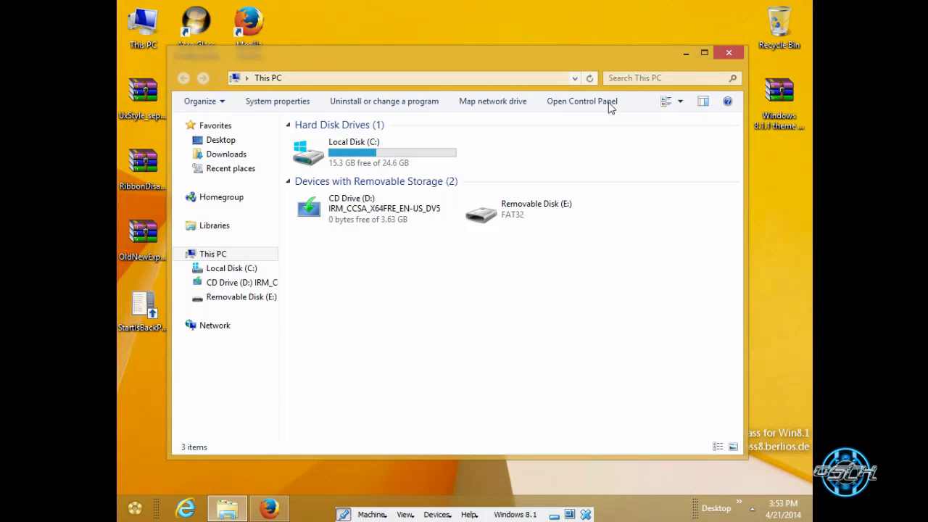
click(729, 52)
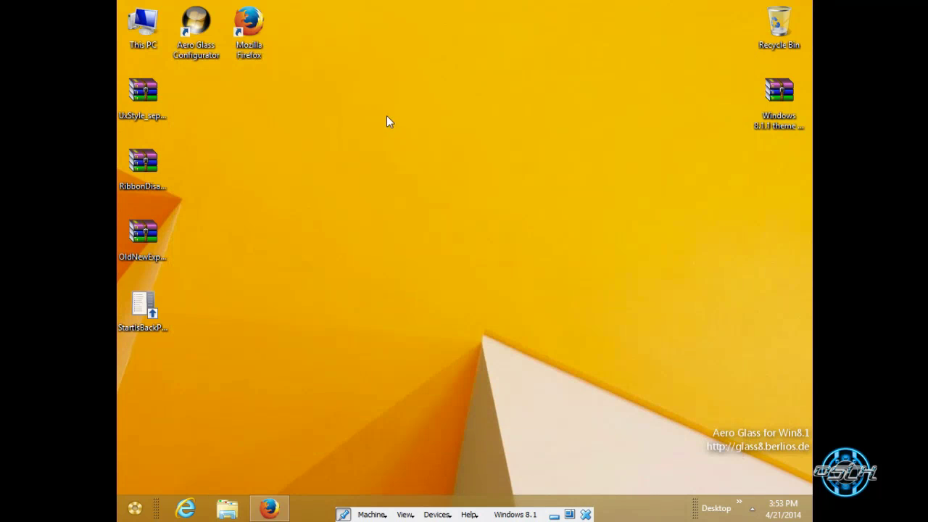
- Switch to Firefox to view the Aero Glass for Windows 8 page, and return to the desktop
right_click(386, 116)
click(418, 156)
mouse_move(276, 513)
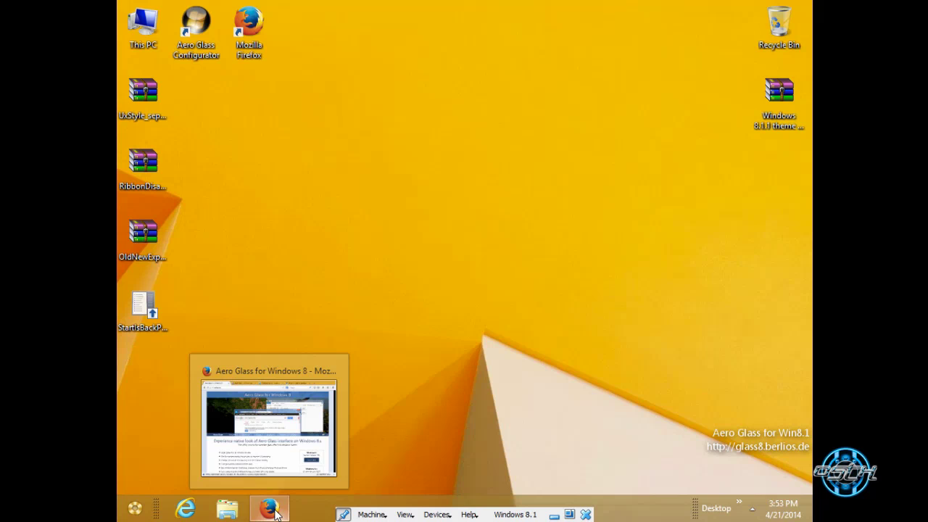
click(272, 512)
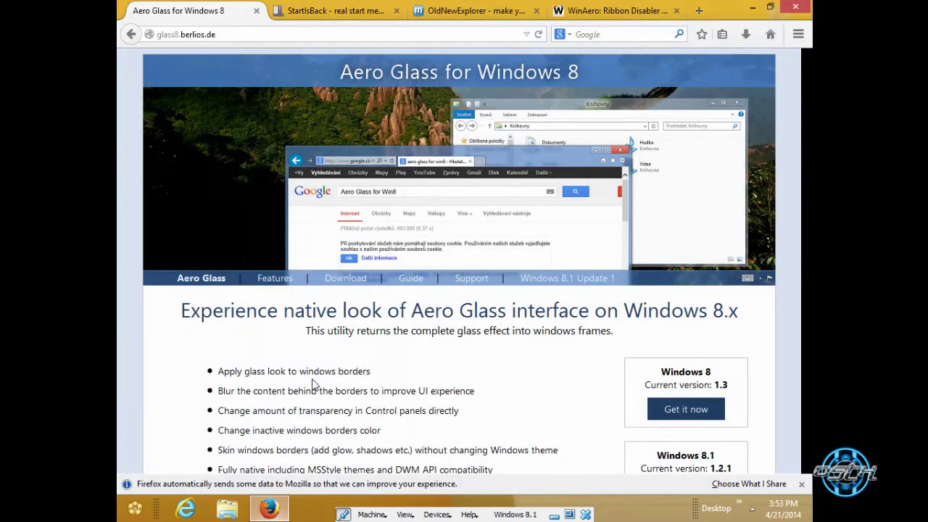
click(752, 6)
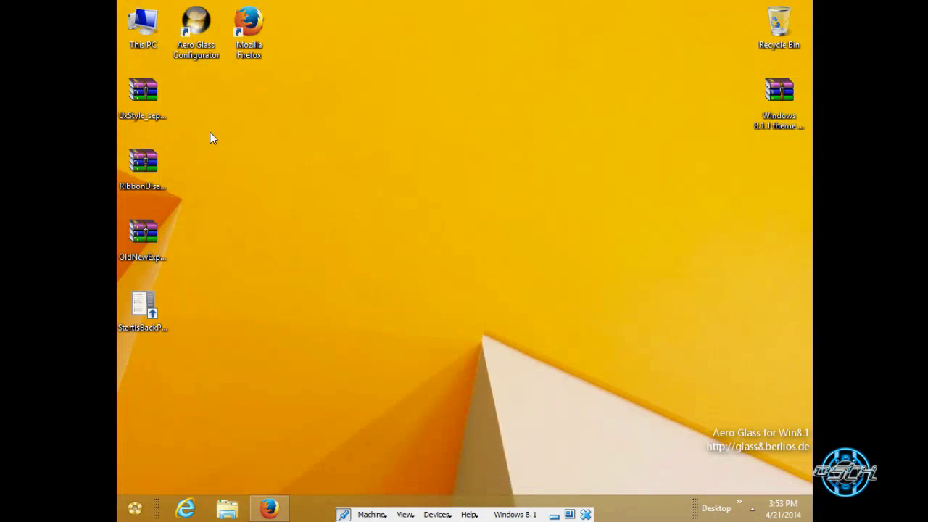
- Examine the Windows 8 and Windows 8.1 download offers on glass8.berlios.de in Firefox, and return to the desktop
click(268, 507)
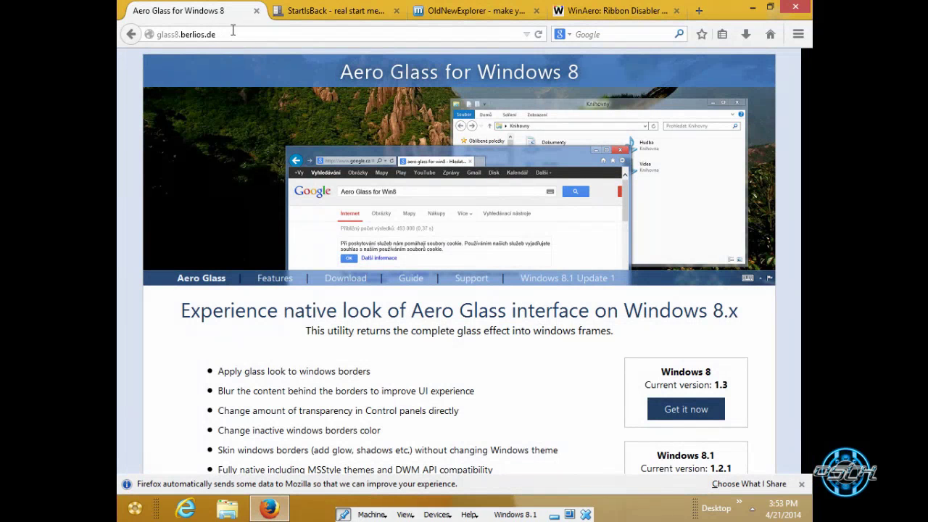
click(232, 33)
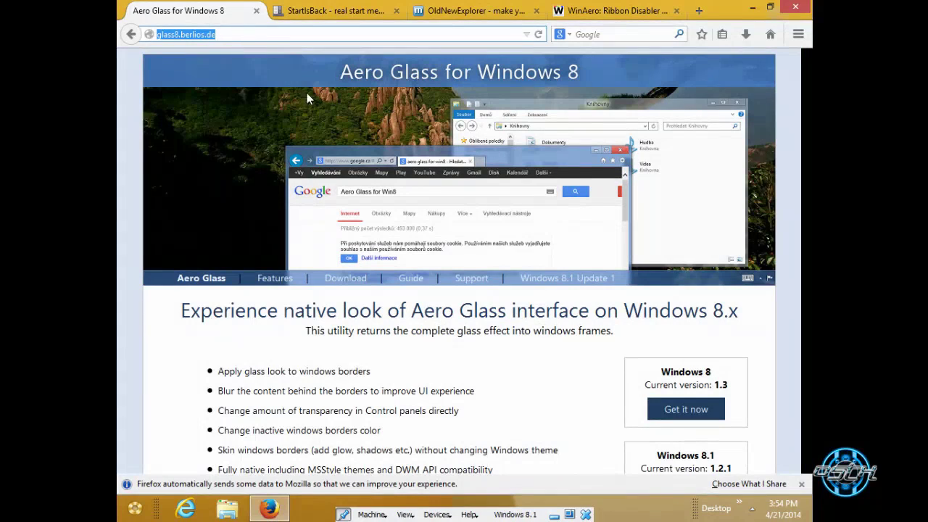
scroll(341, 240, down, 4)
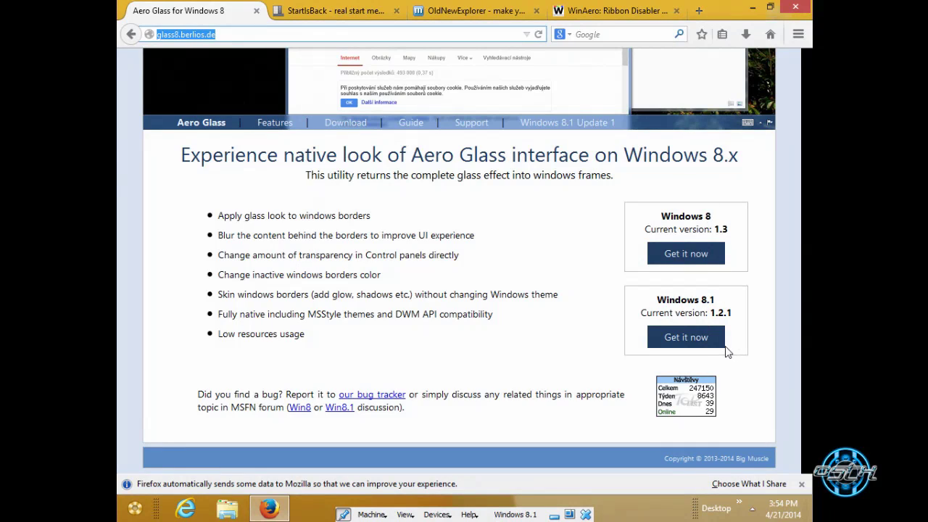
scroll(728, 352, up, 5)
click(752, 7)
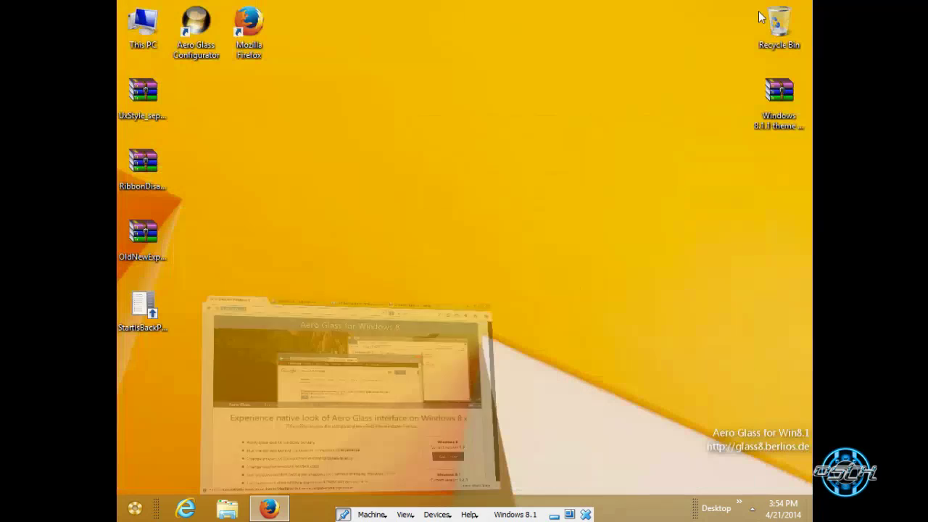
- Examine the Aero Glass for Win8.1 watermark on the desktop
drag(663, 411, 708, 426)
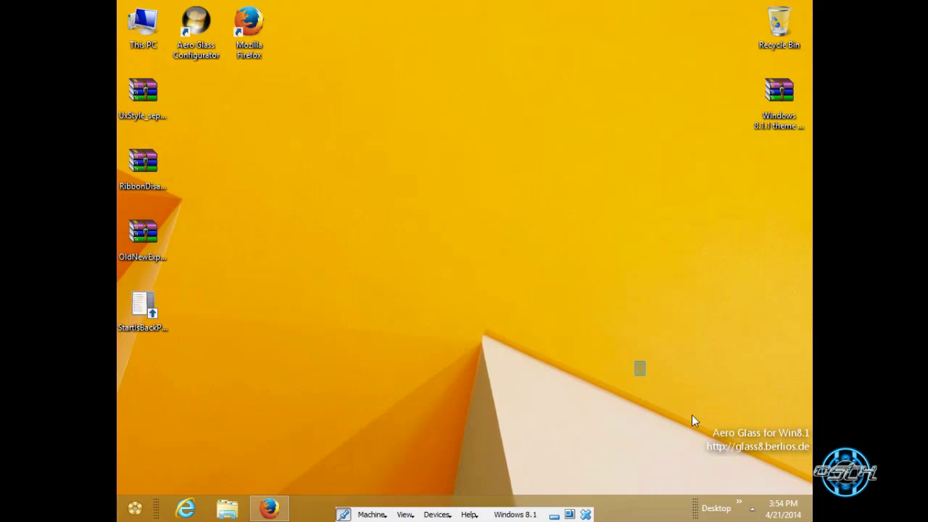
drag(692, 416, 800, 454)
drag(711, 429, 692, 451)
- Switch to Firefox, review the Aero Glass site address, and look through the startisback.com page
click(269, 510)
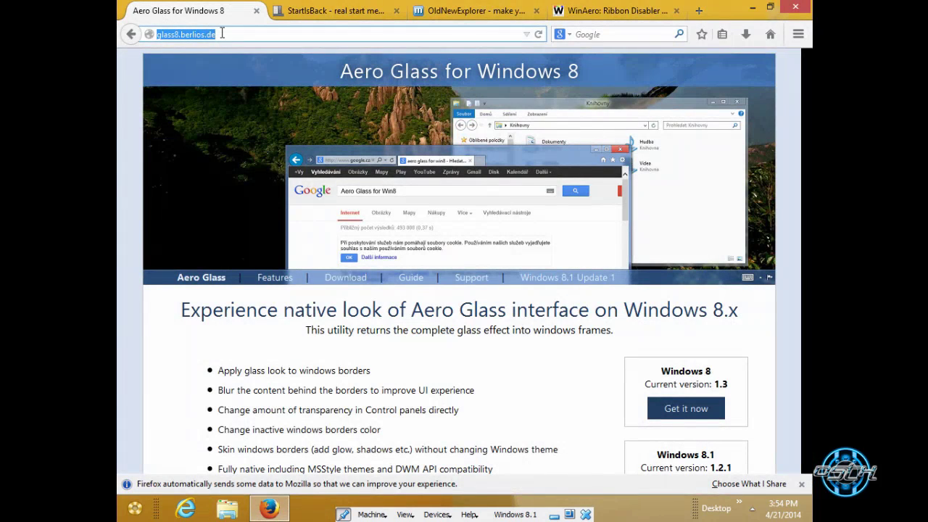
click(222, 34)
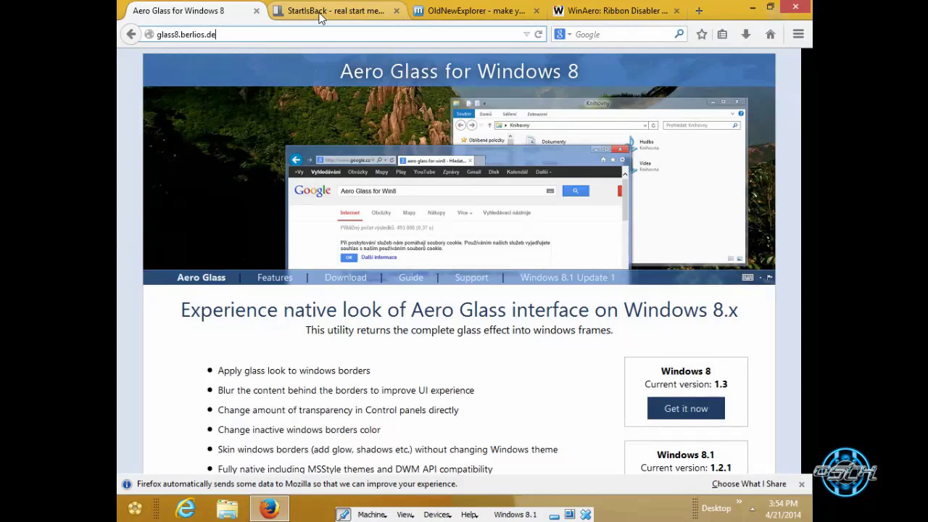
click(320, 15)
click(285, 34)
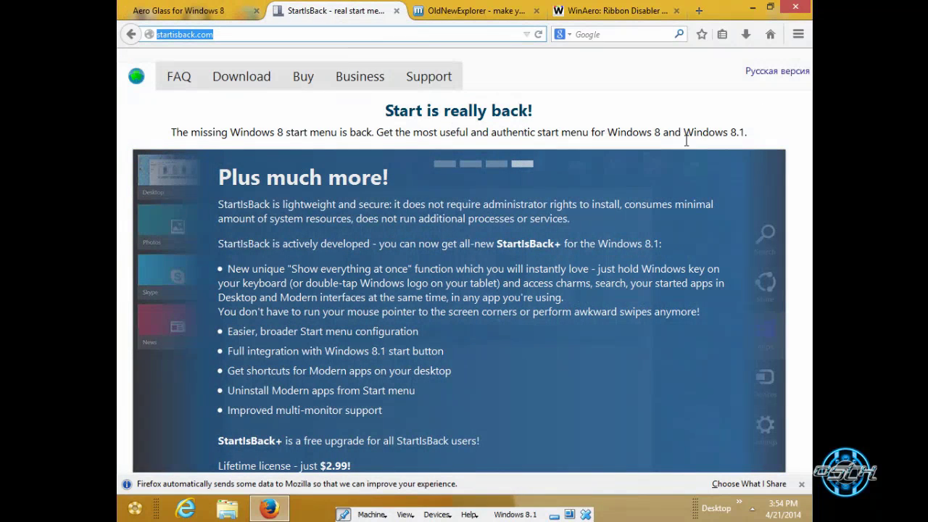
scroll(686, 141, down, 3)
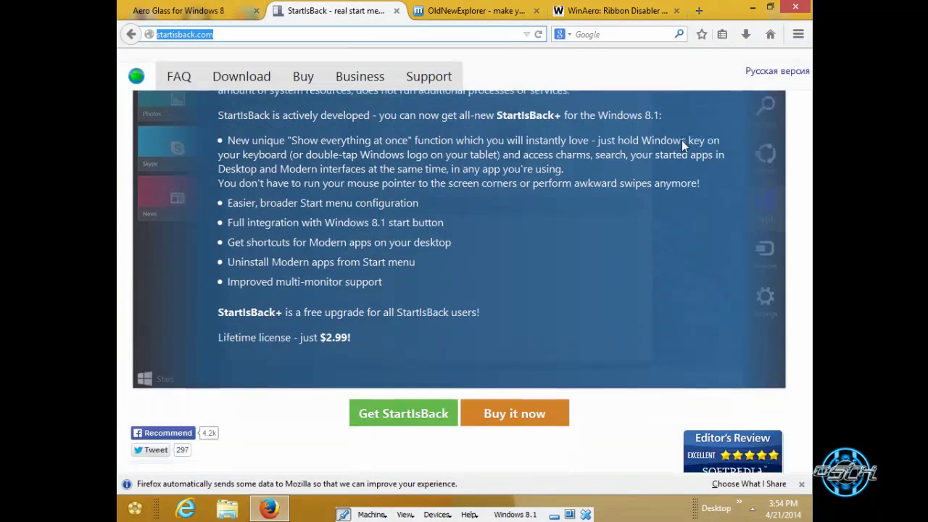
- Examine the Start menu layout over the StartIsBack page and the page's lifetime license price
click(135, 509)
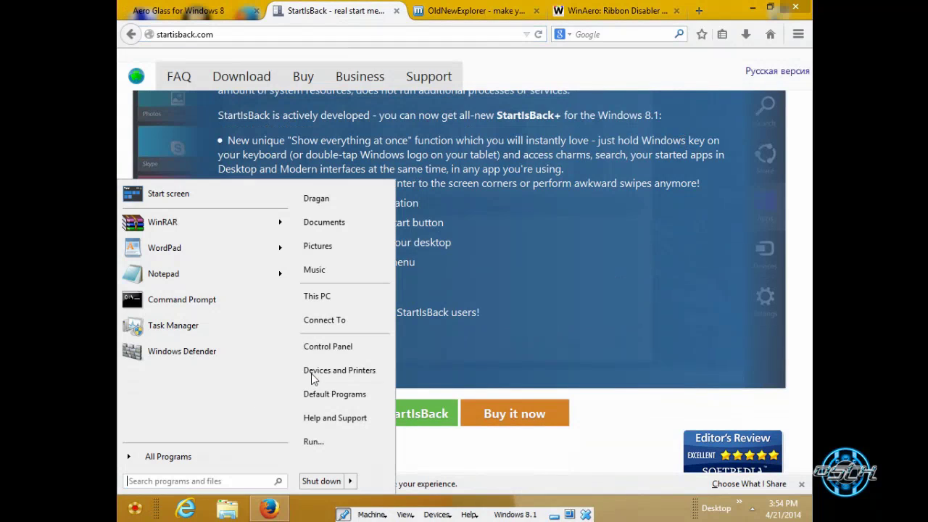
click(135, 510)
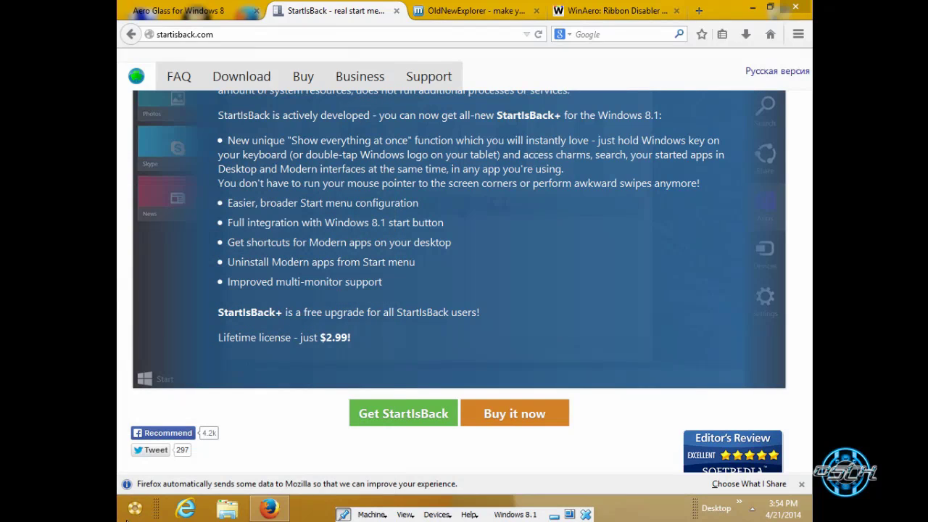
click(133, 511)
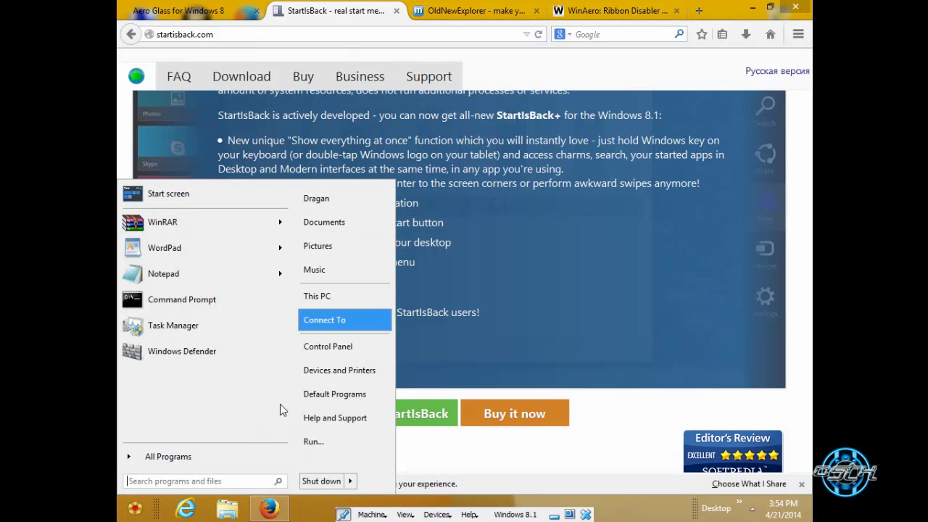
click(136, 512)
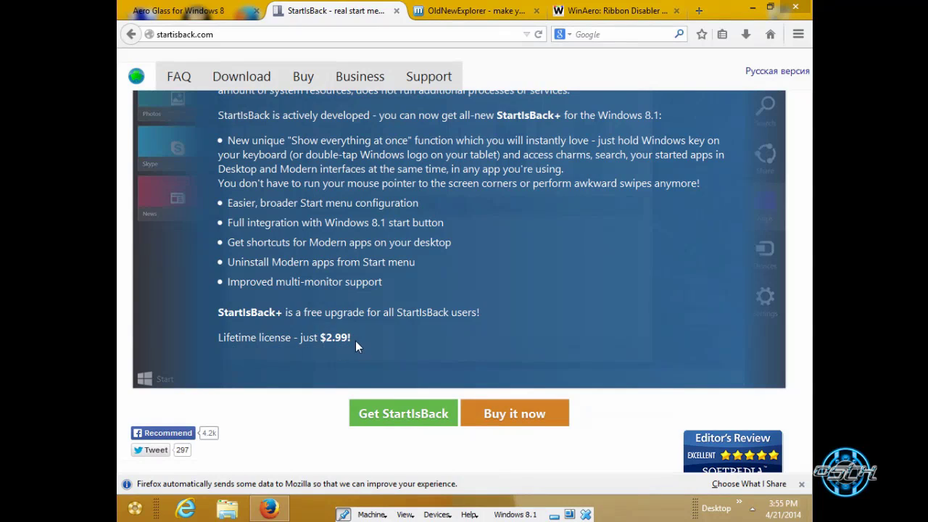
mouse_move(355, 341)
mouse_down()
mouse_move(305, 340)
mouse_move(381, 342)
mouse_move(249, 341)
mouse_move(352, 341)
mouse_up()
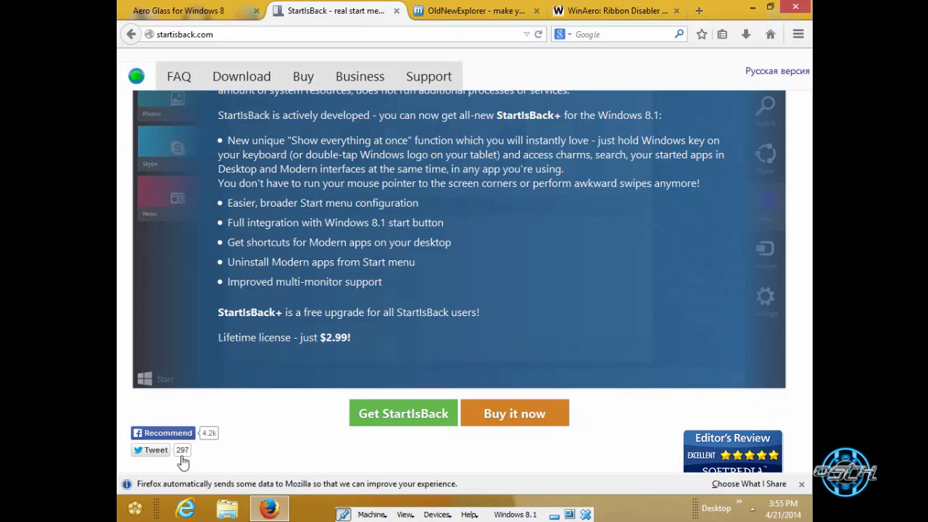
- Examine the Start menu over the StartIsBack page and open the site's download page for Windows 8 and Windows 8.1
click(135, 508)
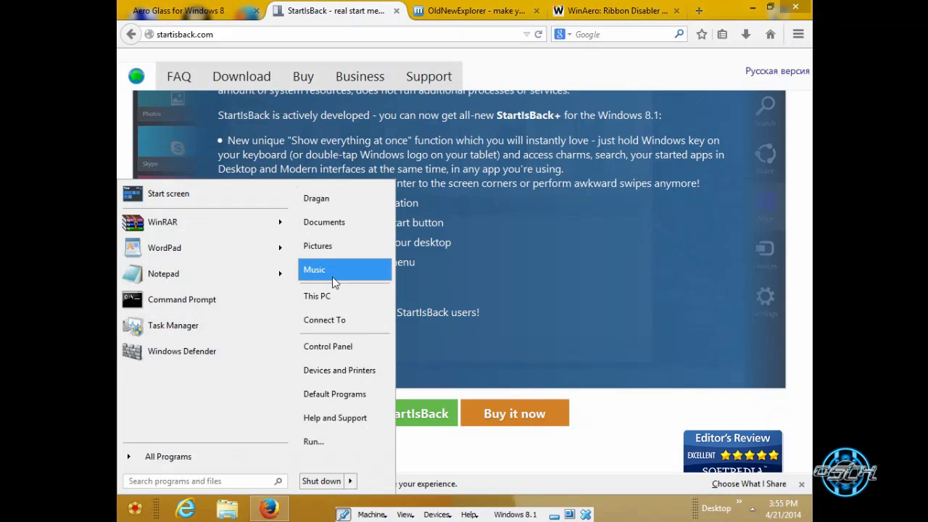
click(135, 511)
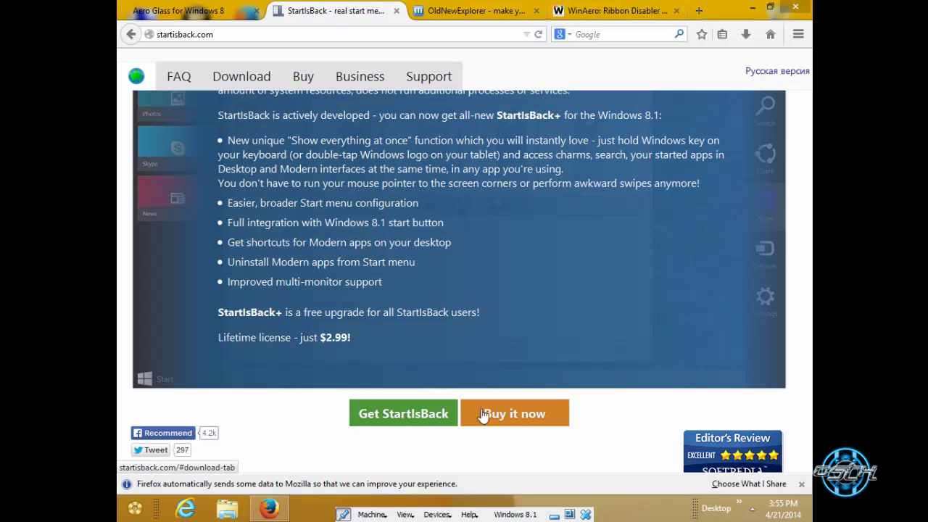
click(415, 424)
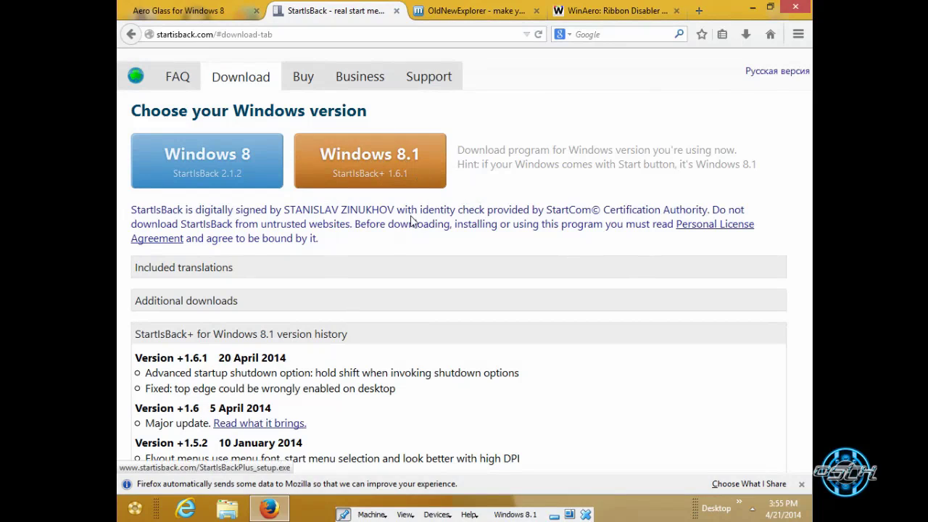
click(138, 510)
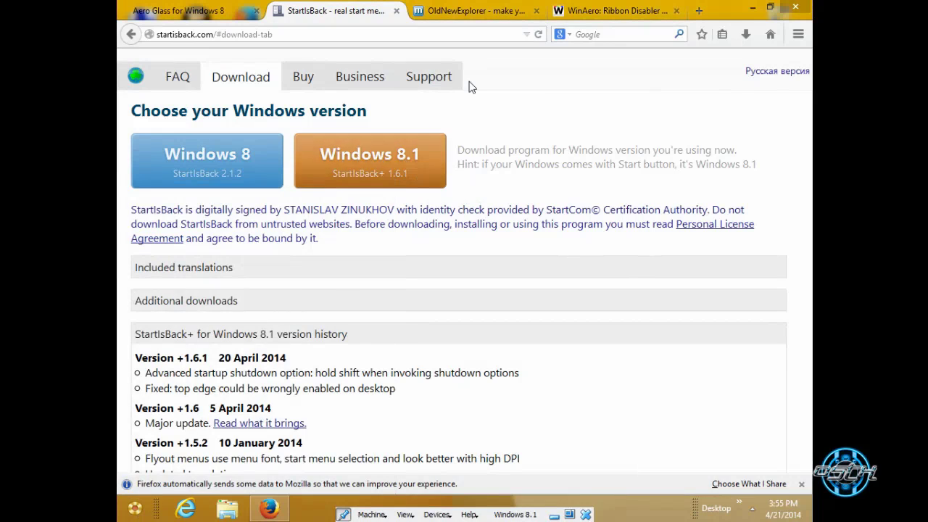
- Examine the OldNewExplorer topic on msfn.org, including its address, download link and FAQ
click(475, 11)
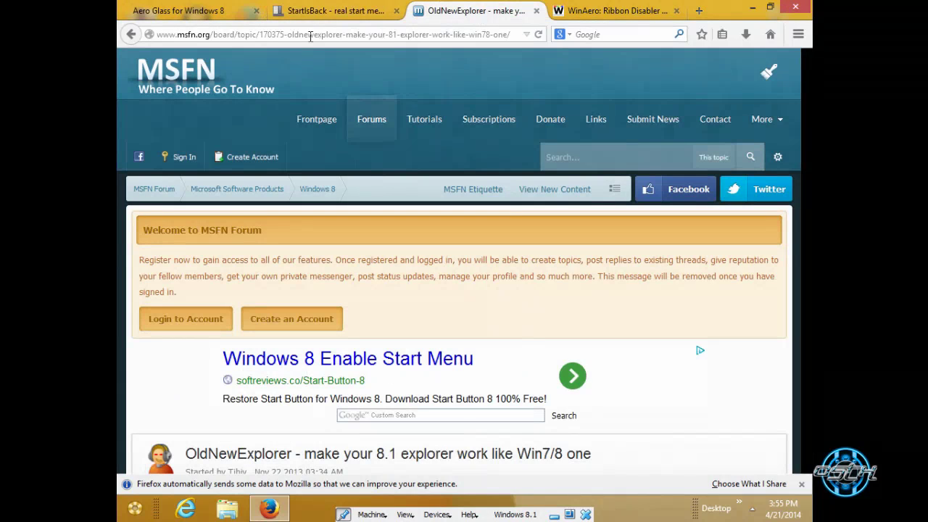
click(270, 36)
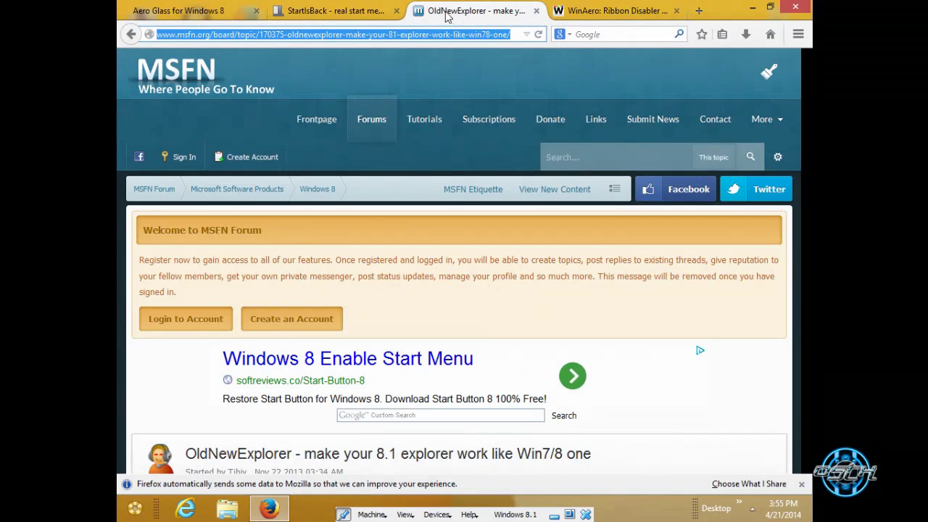
click(499, 34)
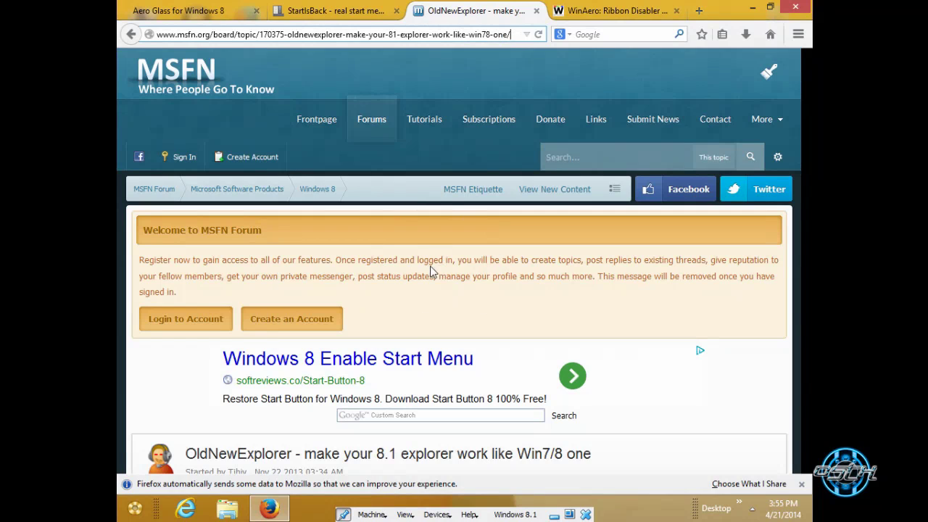
scroll(524, 272, down, 8)
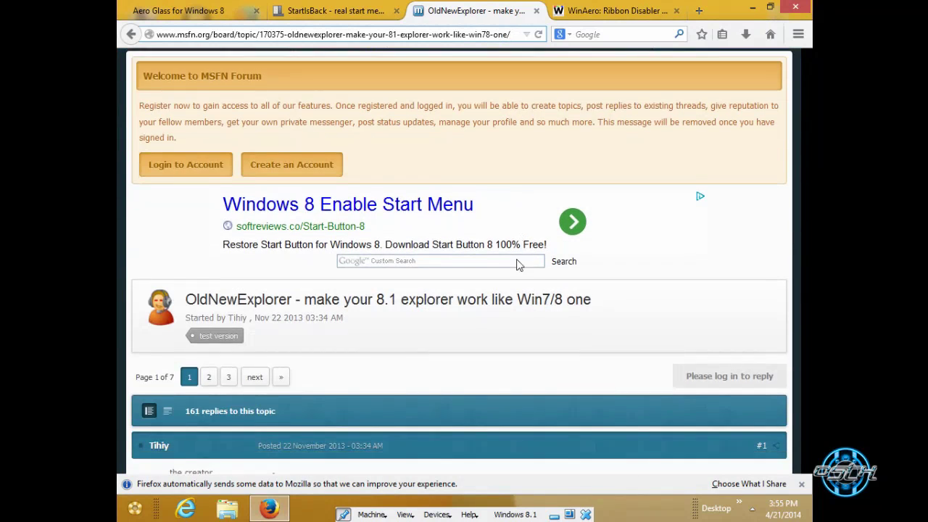
scroll(519, 265, down, 6)
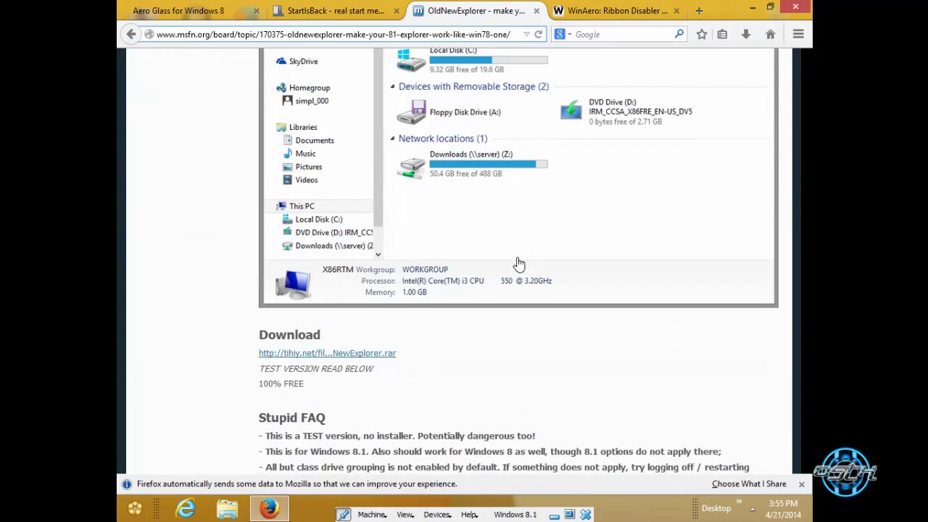
scroll(519, 265, up, 1)
scroll(519, 265, down, 3)
scroll(520, 265, down, 3)
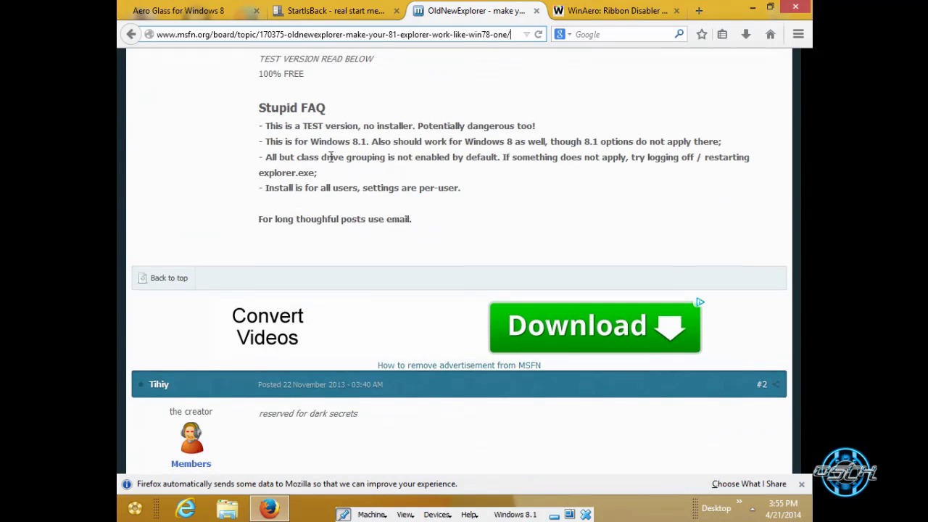
scroll(402, 193, up, 3)
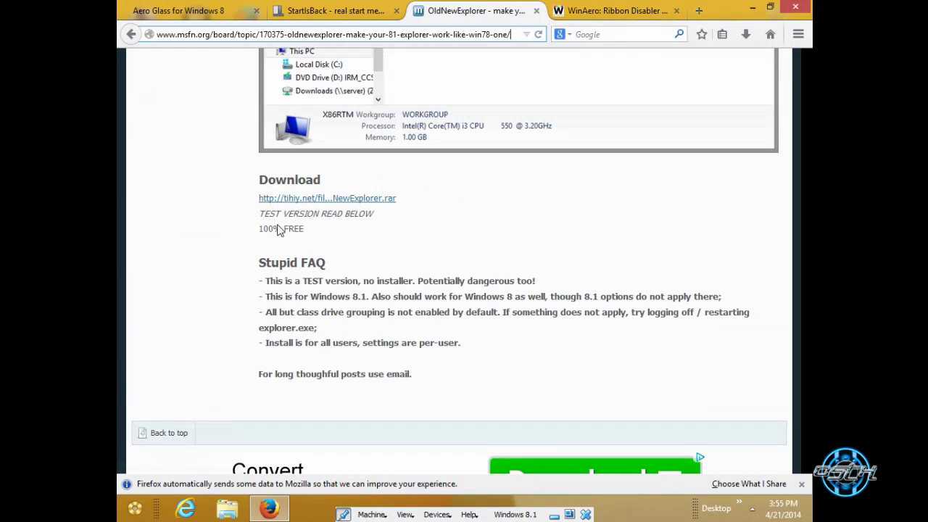
scroll(281, 231, up, 15)
scroll(286, 237, up, 2)
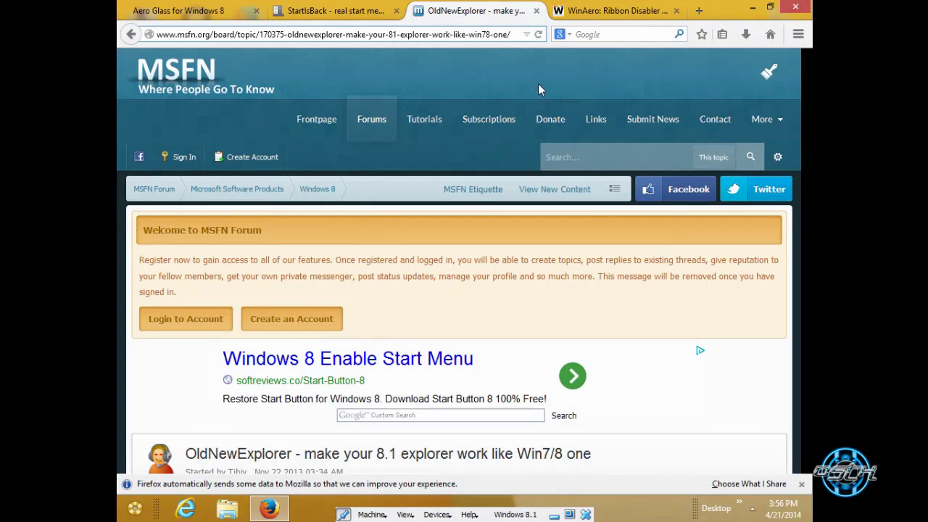
- Examine the Ribbon Disabler for Windows 8 page on winaero.com, from its address to the Ribbon Disabler v2 download link
click(578, 16)
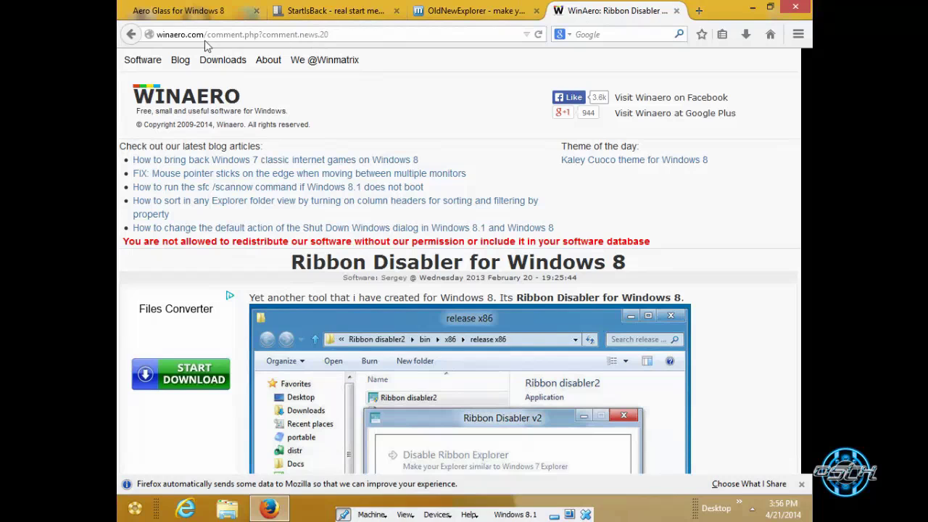
click(510, 34)
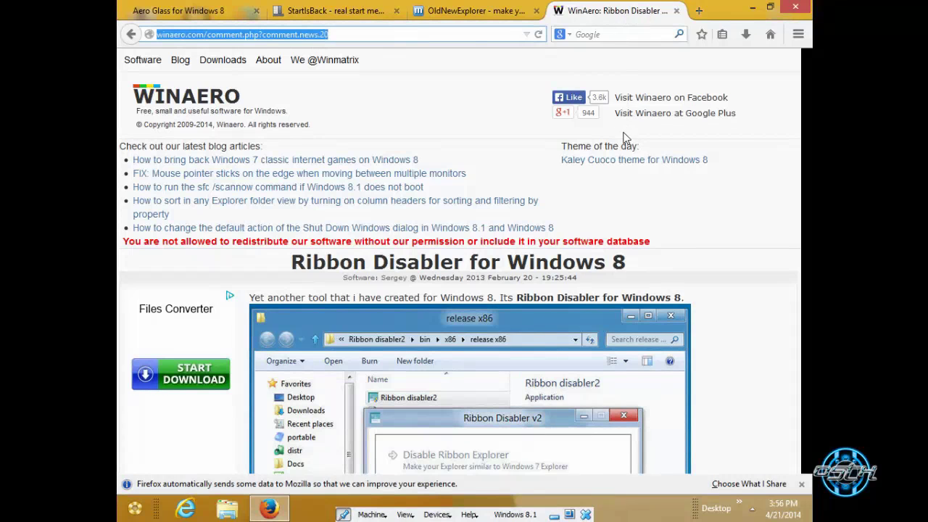
scroll(595, 204, down, 5)
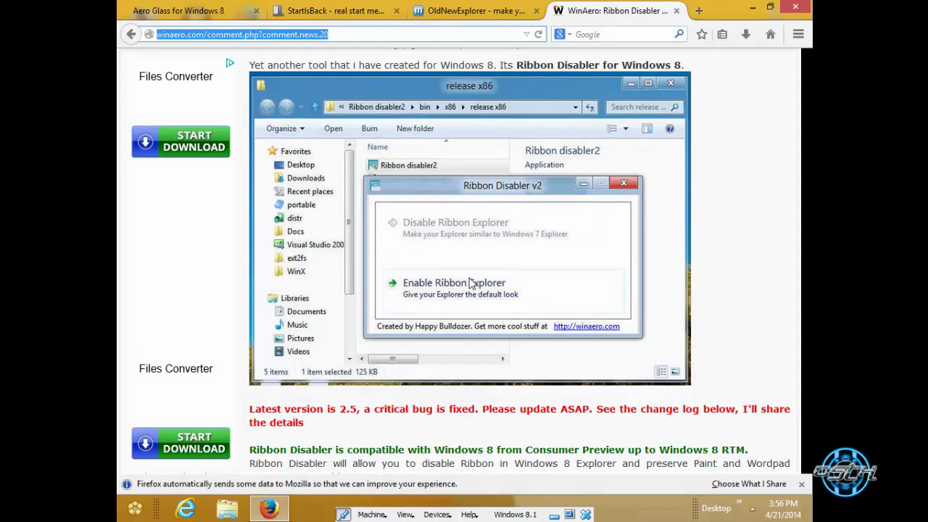
scroll(472, 282, down, 4)
scroll(504, 351, down, 5)
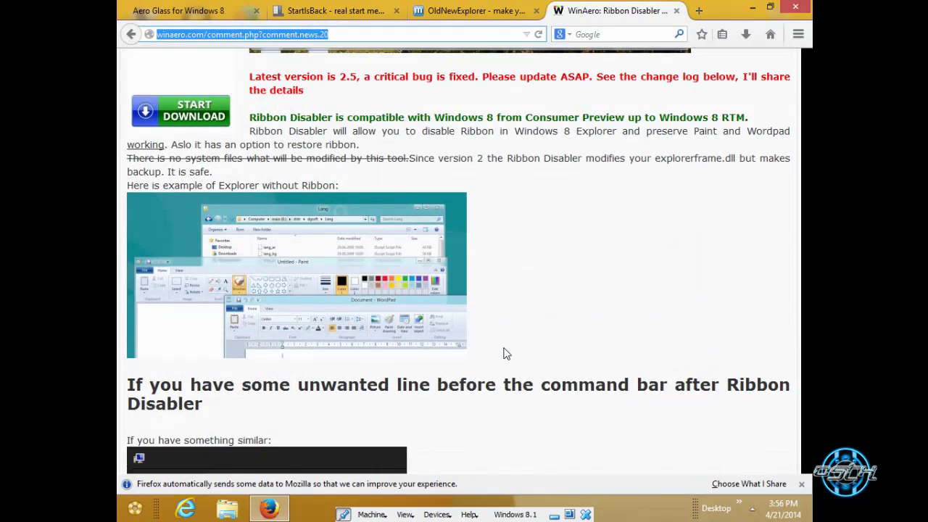
scroll(505, 348, down, 4)
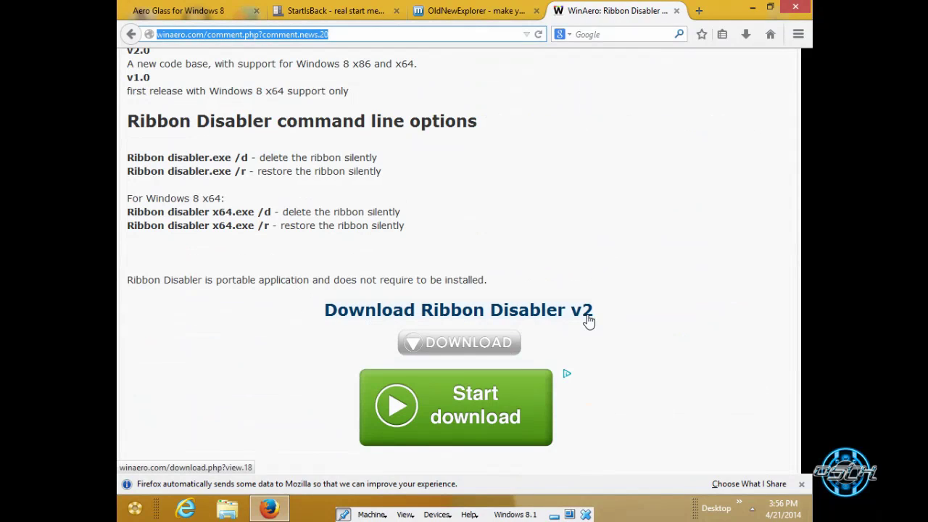
scroll(586, 321, up, 10)
scroll(587, 319, up, 6)
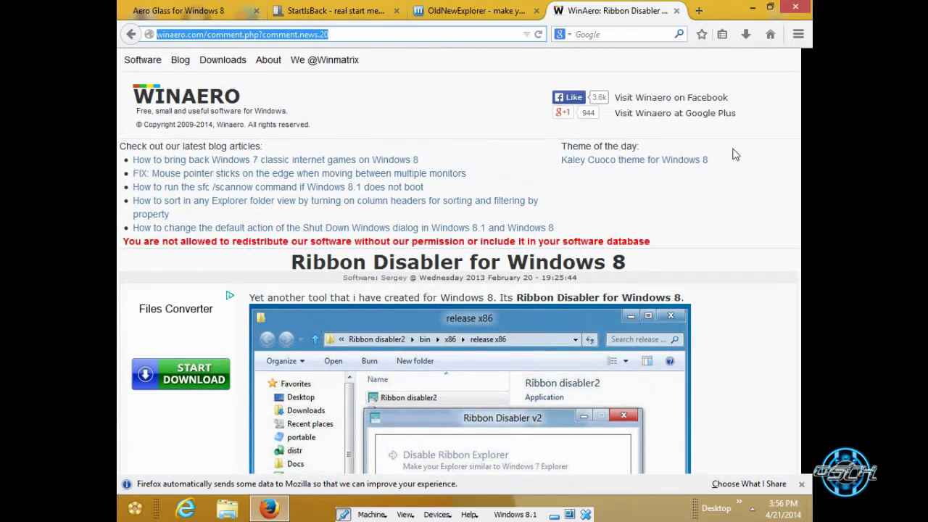
- Check the UxStyle archive on the desktop, then search Google in a new Firefox tab for "uxstyle patcher for windows 8.1" and open uxstyle.com
click(752, 11)
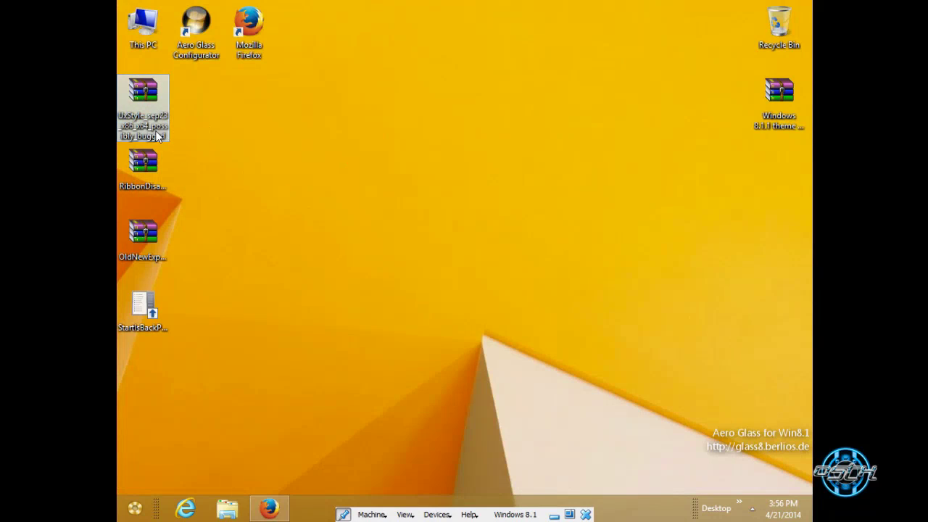
click(267, 510)
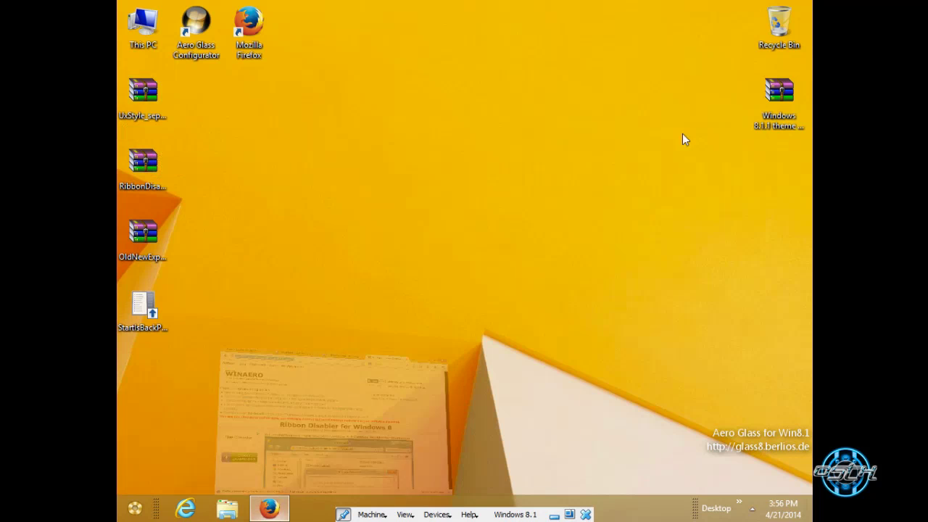
click(695, 12)
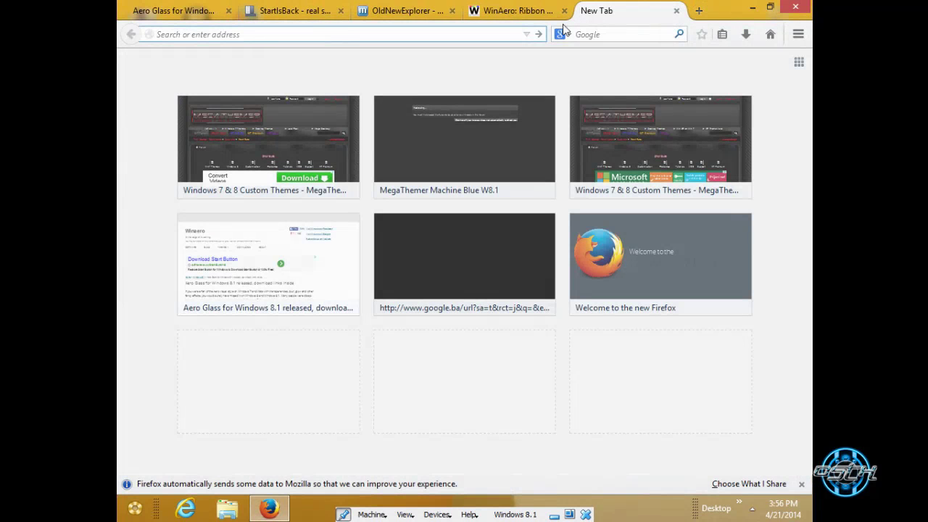
text(ux style patcher for windows 8)
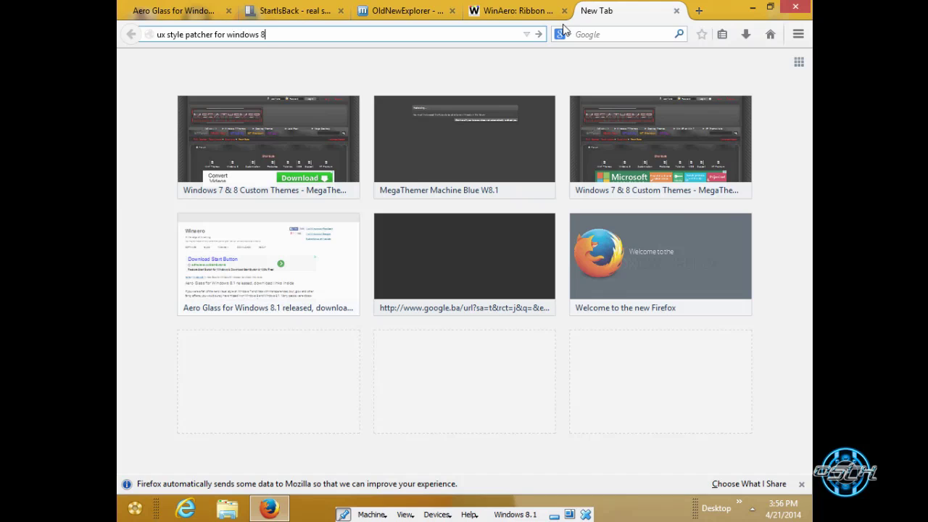
text(.1)
key(Return)
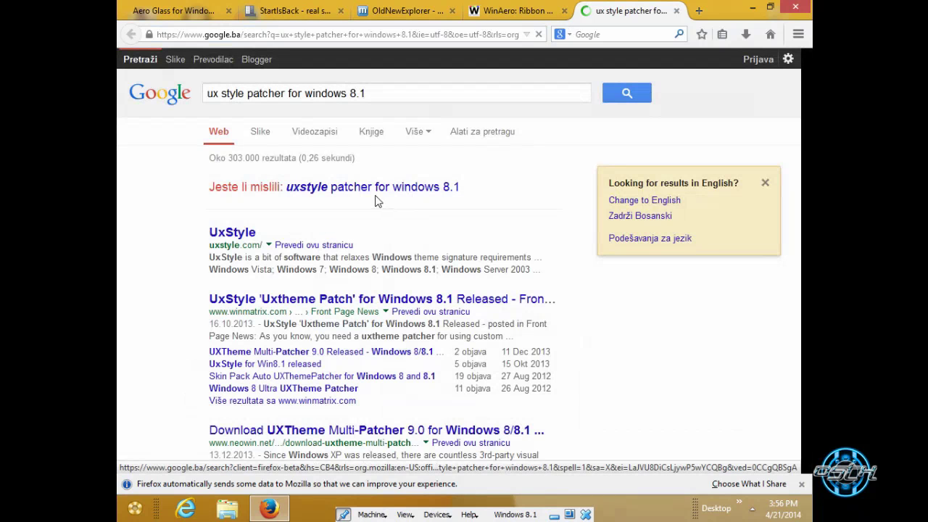
click(373, 188)
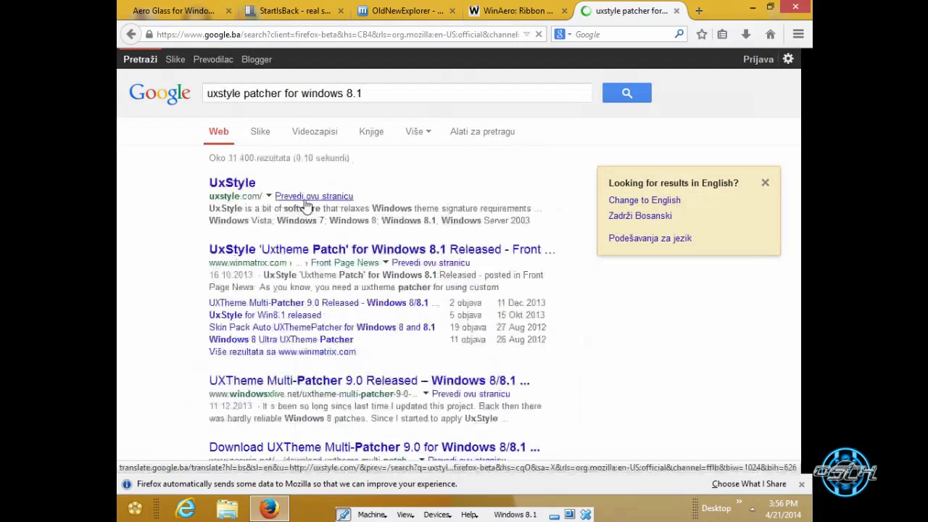
click(240, 187)
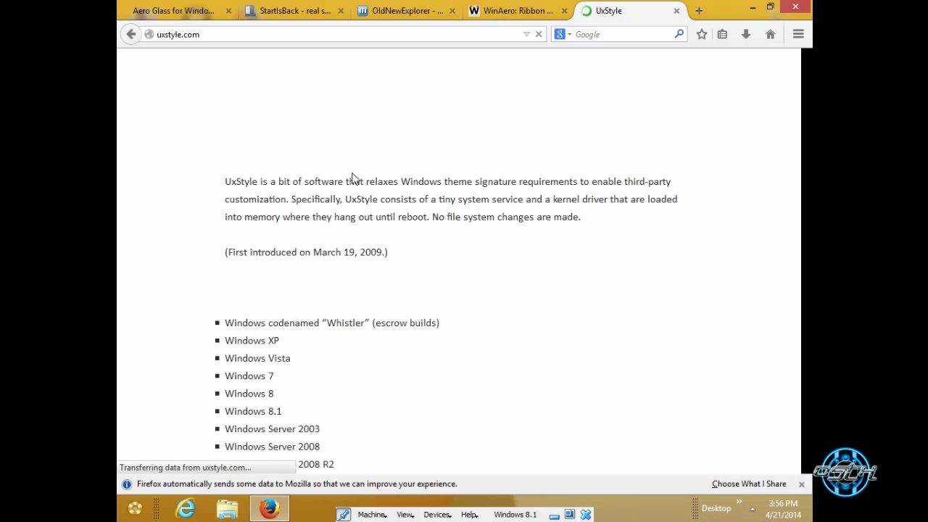
- Examine the operating system support and builds listed on uxstyle.com, and return to the desktop
scroll(477, 212, down, 5)
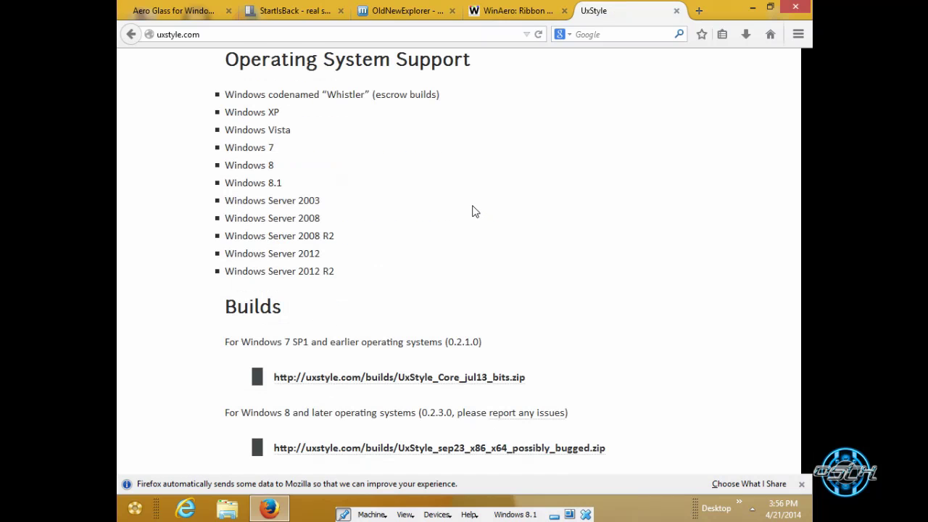
scroll(305, 83, up, 5)
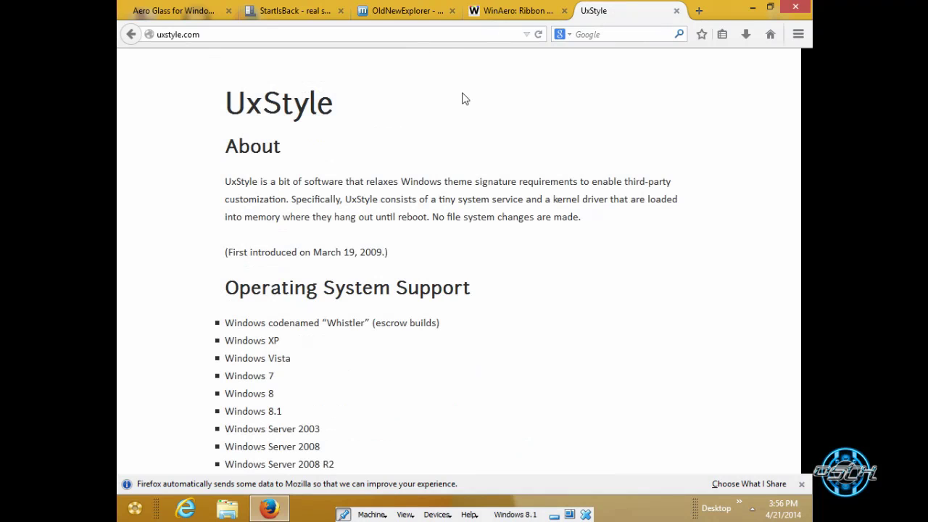
scroll(471, 116, down, 5)
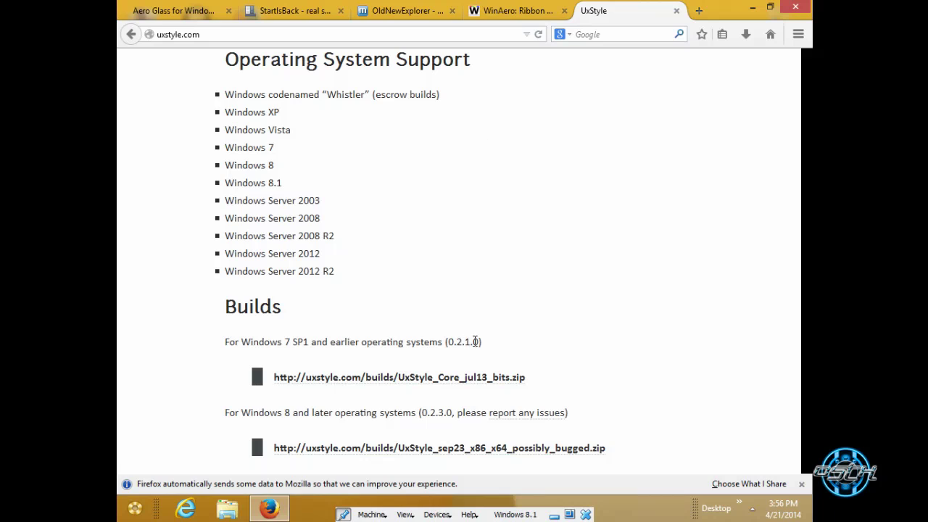
scroll(508, 327, up, 5)
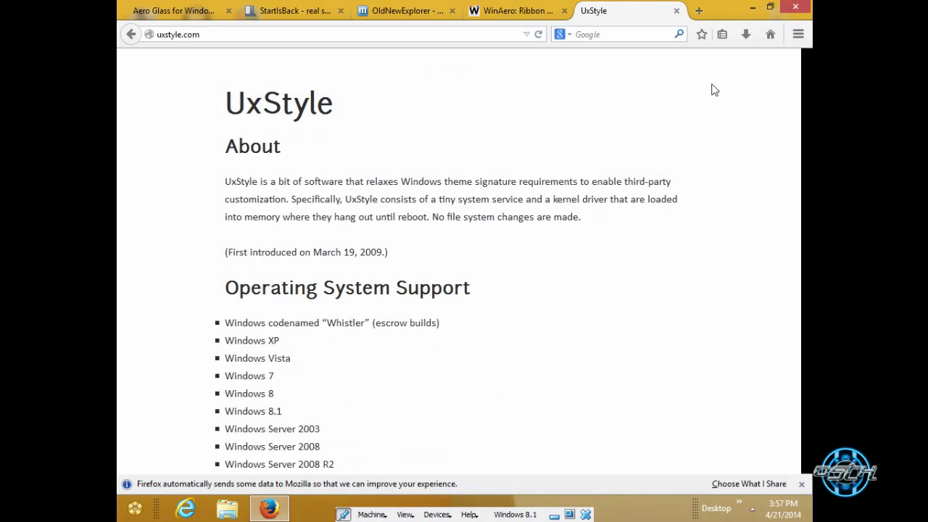
click(752, 7)
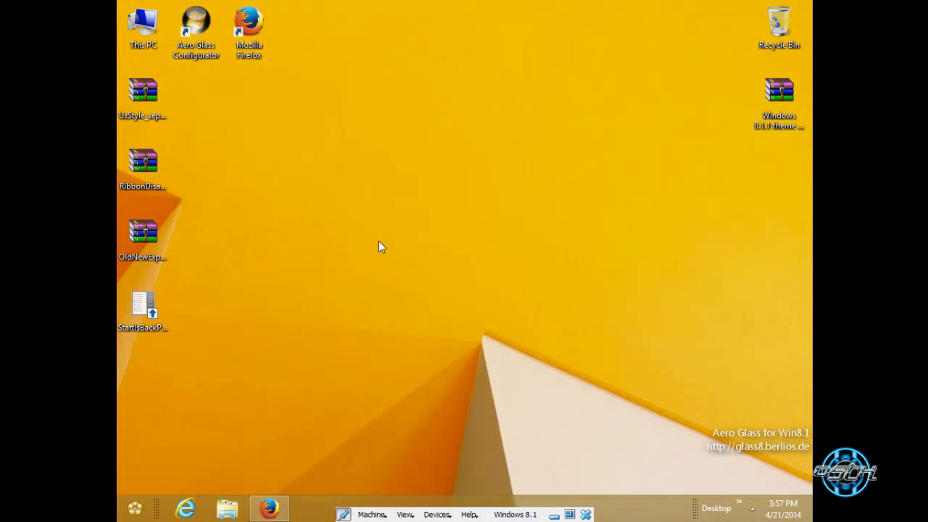
- Refresh the desktop
right_click(293, 132)
click(332, 169)
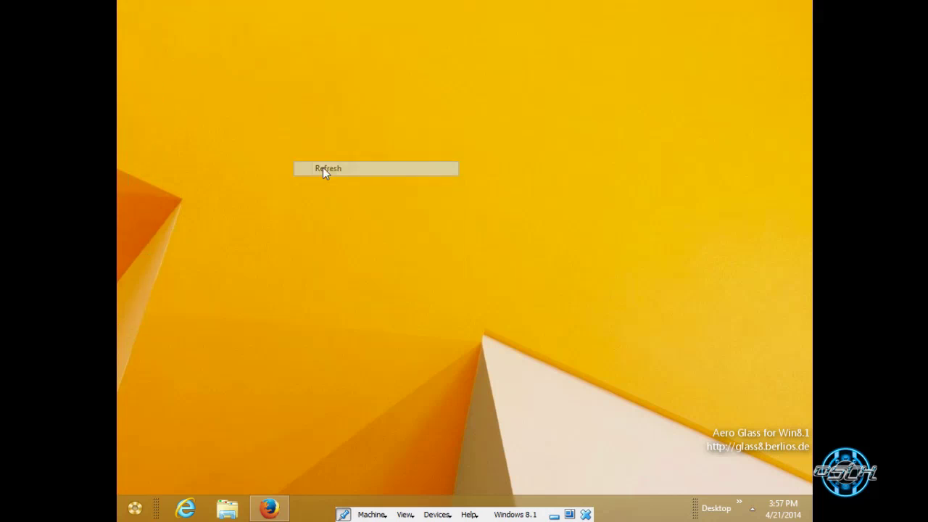
drag(217, 87, 419, 241)
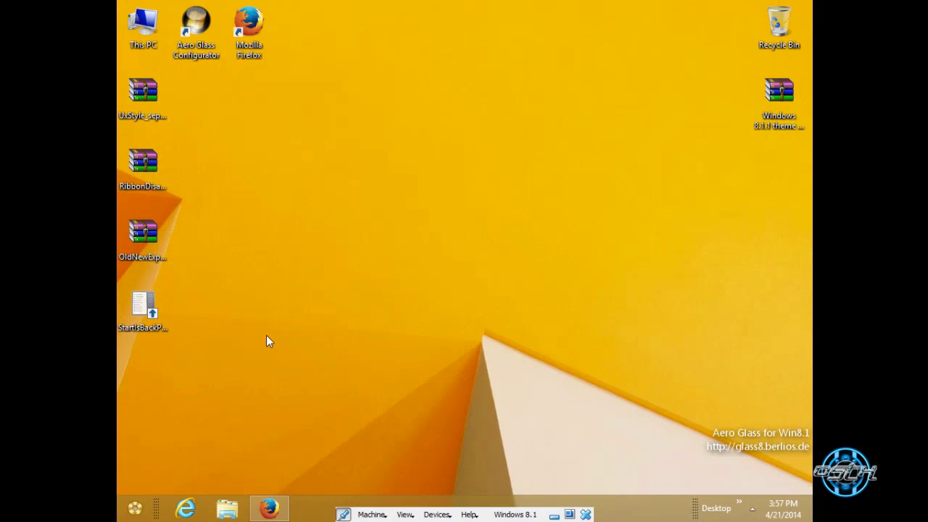
- View the StartIsBack setup's installation options from the desktop without installing, and examine the Start menu
click(136, 510)
click(136, 510)
double_click(151, 327)
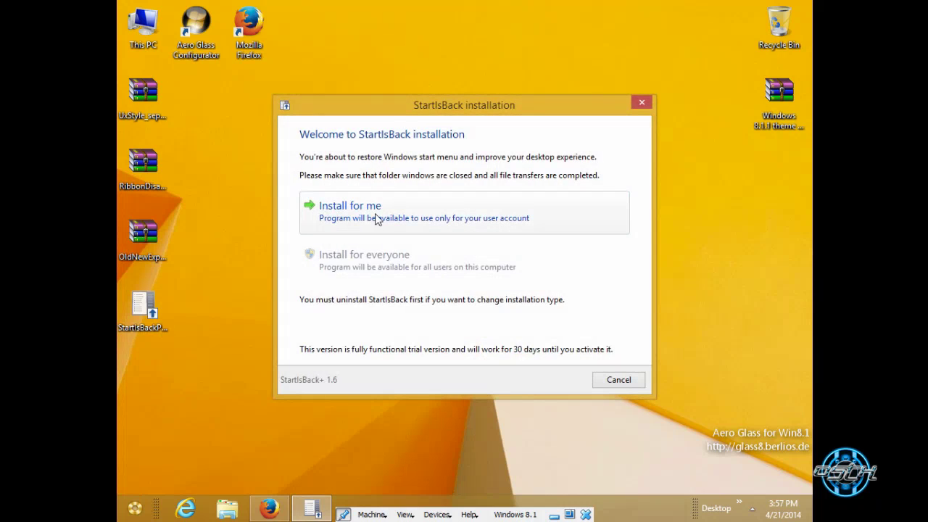
click(616, 384)
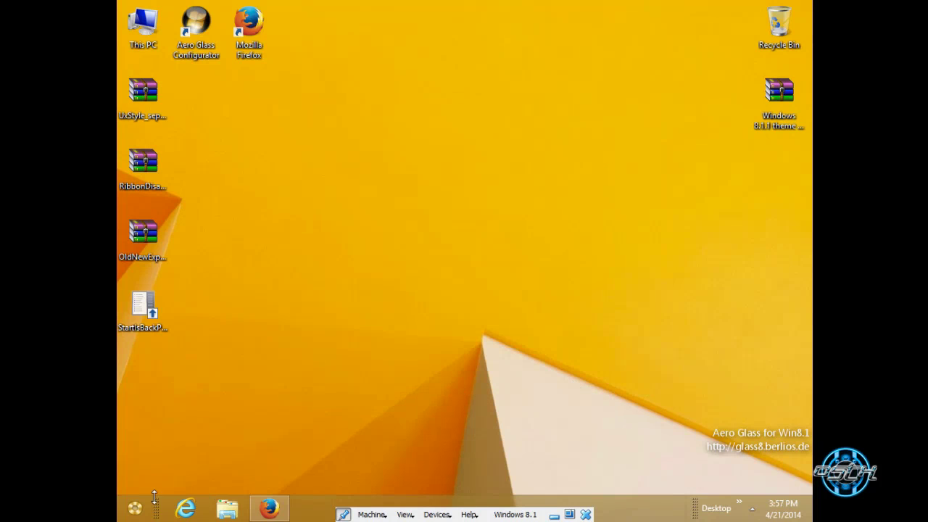
click(136, 508)
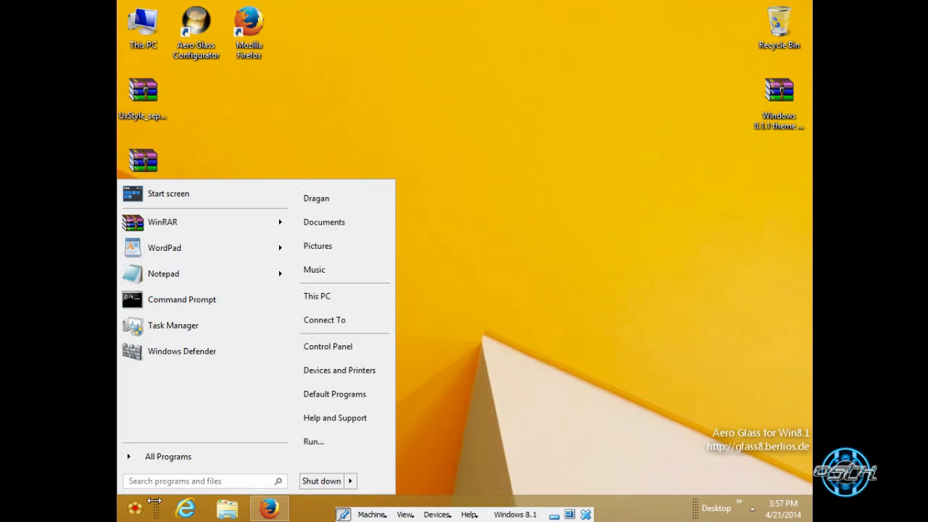
- Open the StartIsBack configuration and examine its Appearance, Switching, Advanced and About pages, returning to Appearance
right_click(137, 510)
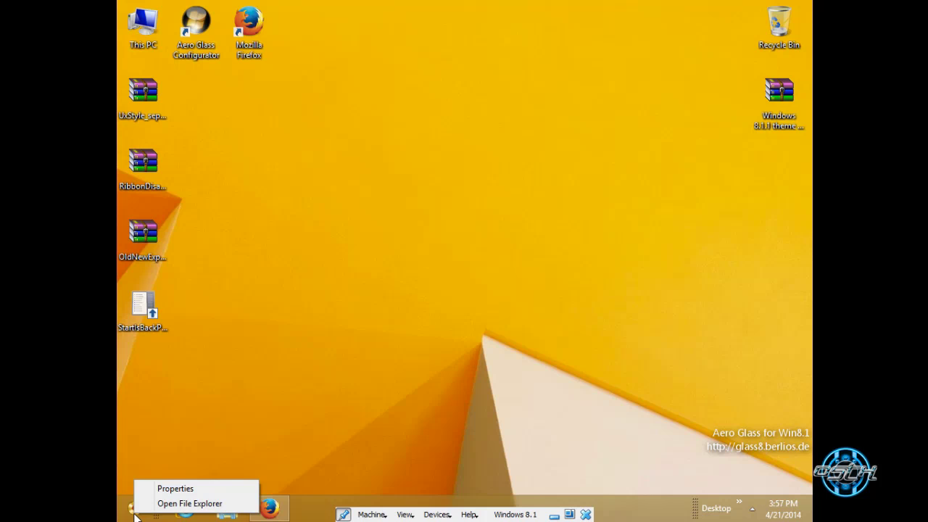
click(163, 490)
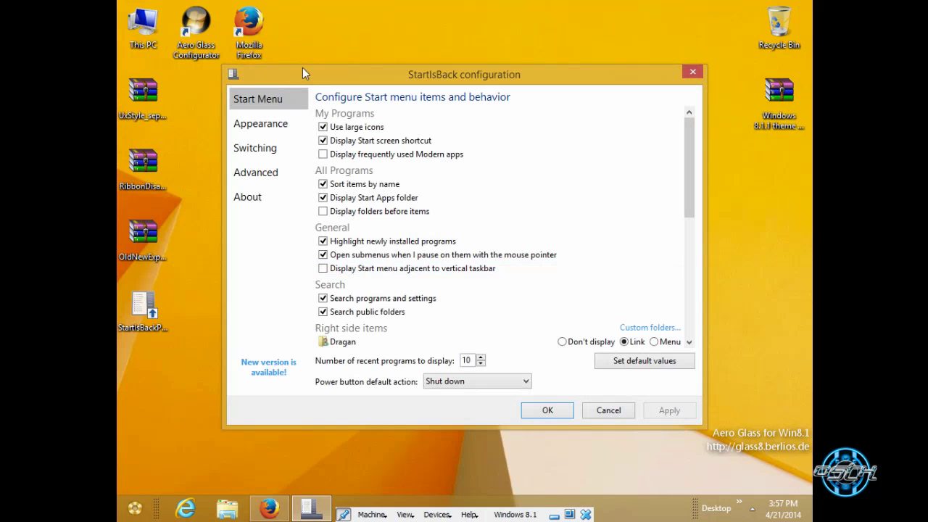
drag(303, 70, 371, 73)
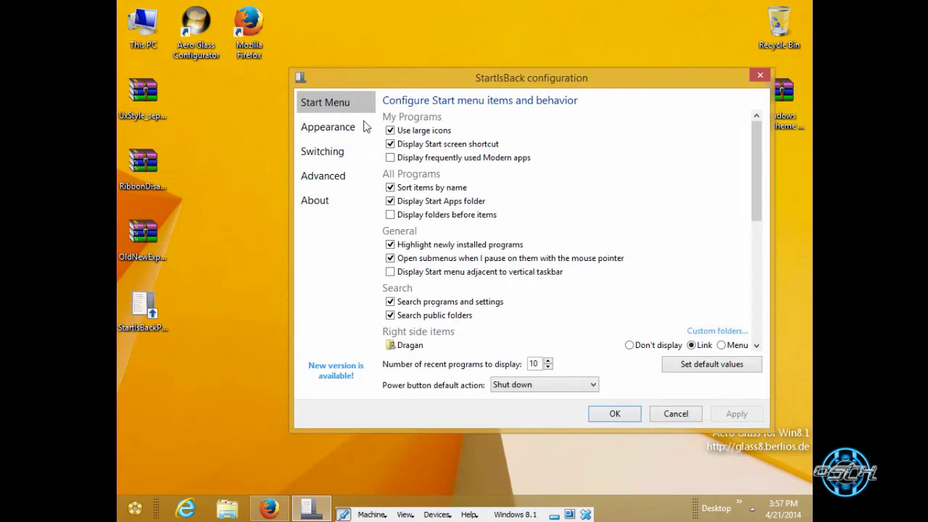
click(329, 130)
click(334, 156)
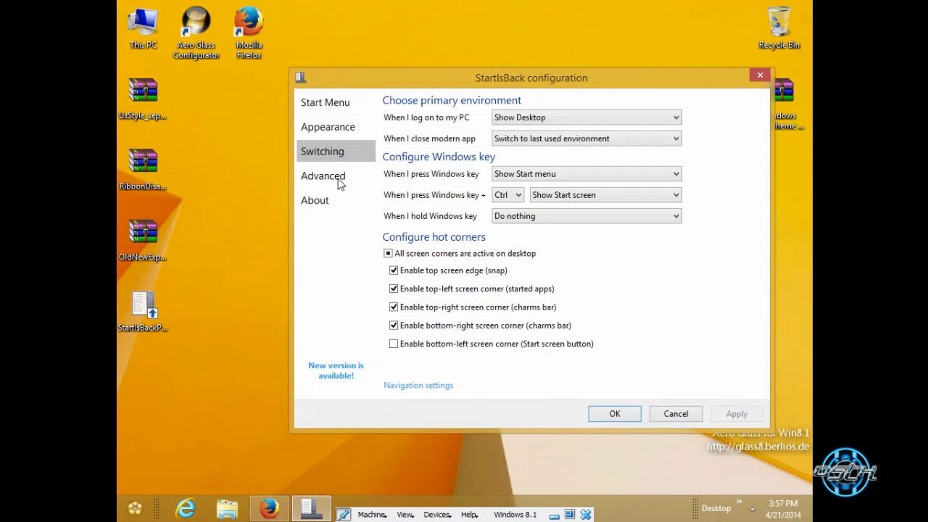
click(336, 180)
click(330, 206)
click(341, 134)
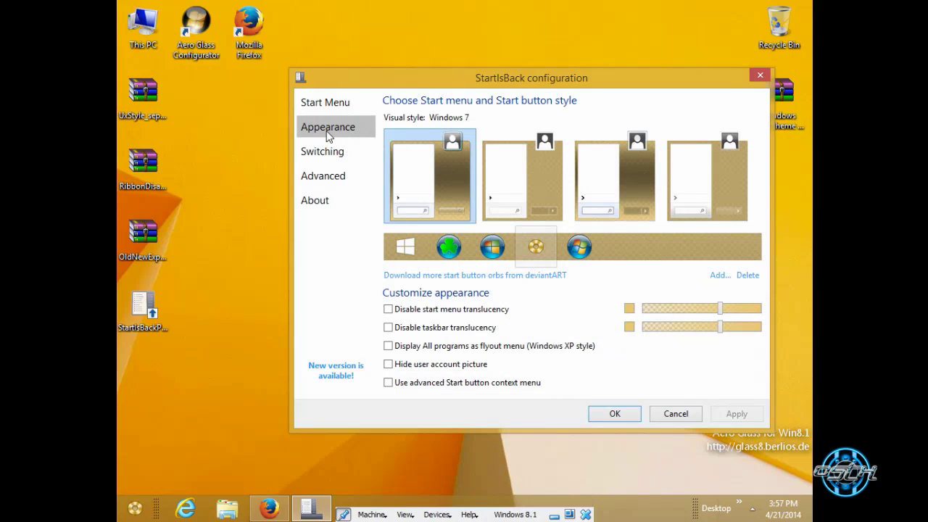
- Compare the available Start menu visual styles, apply the Windows 7 style, and check the Start menu
click(601, 190)
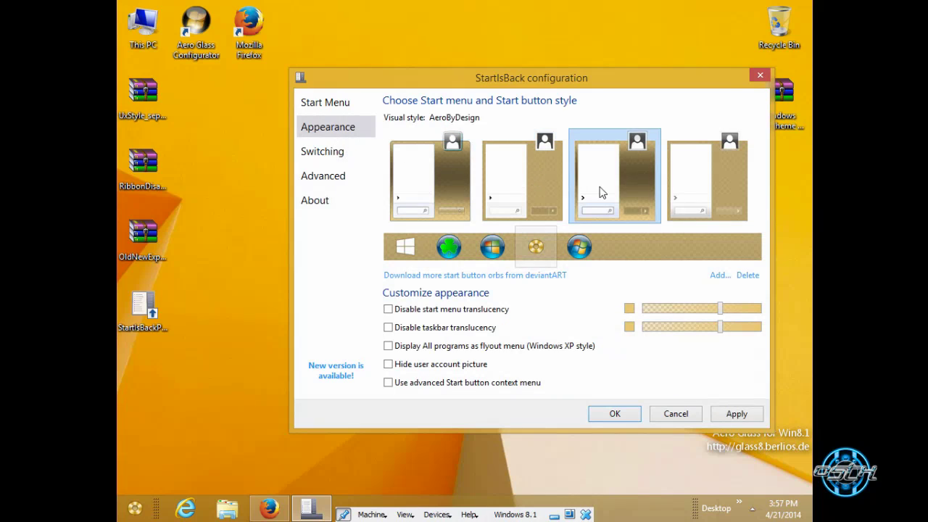
click(614, 199)
click(522, 190)
click(443, 190)
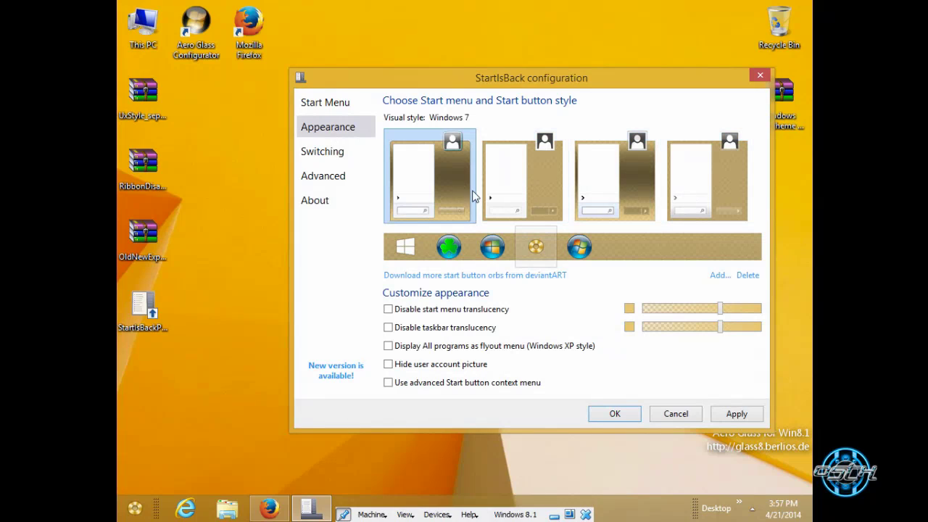
click(508, 195)
click(602, 195)
click(689, 197)
click(618, 190)
click(512, 196)
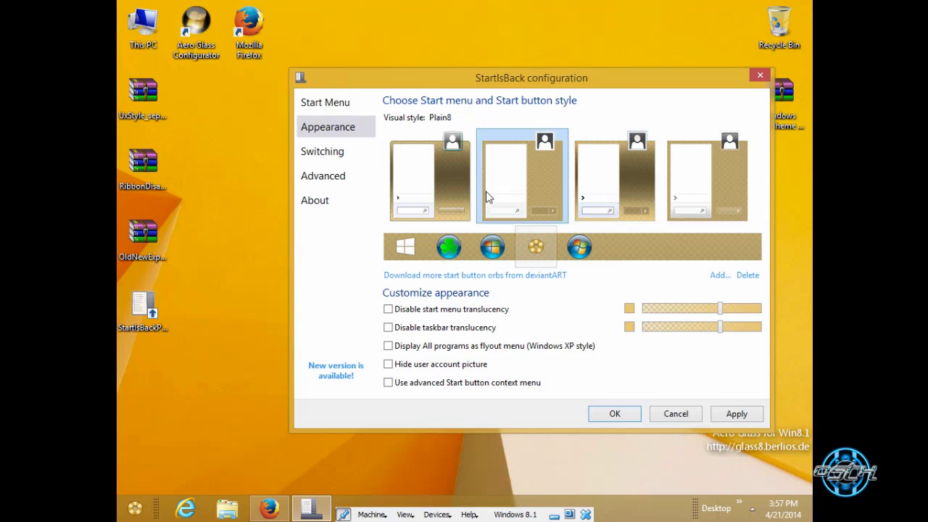
click(436, 192)
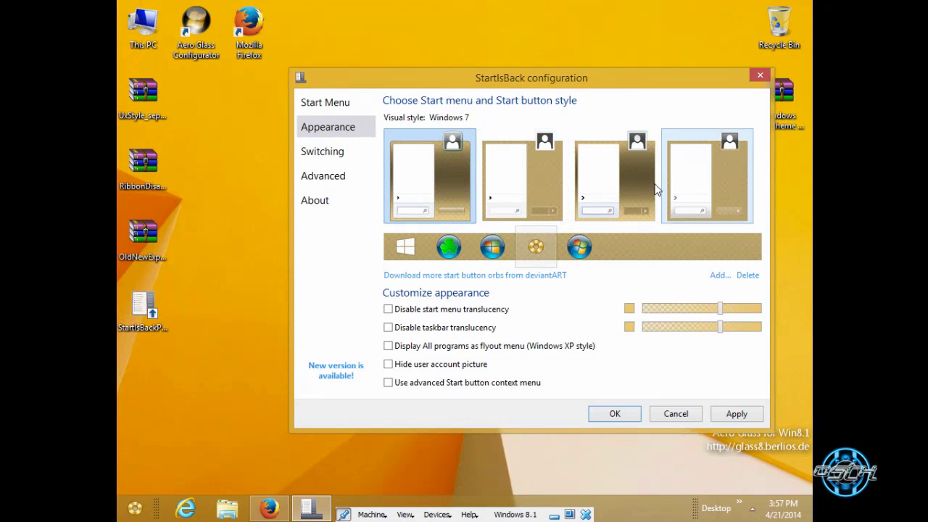
click(511, 193)
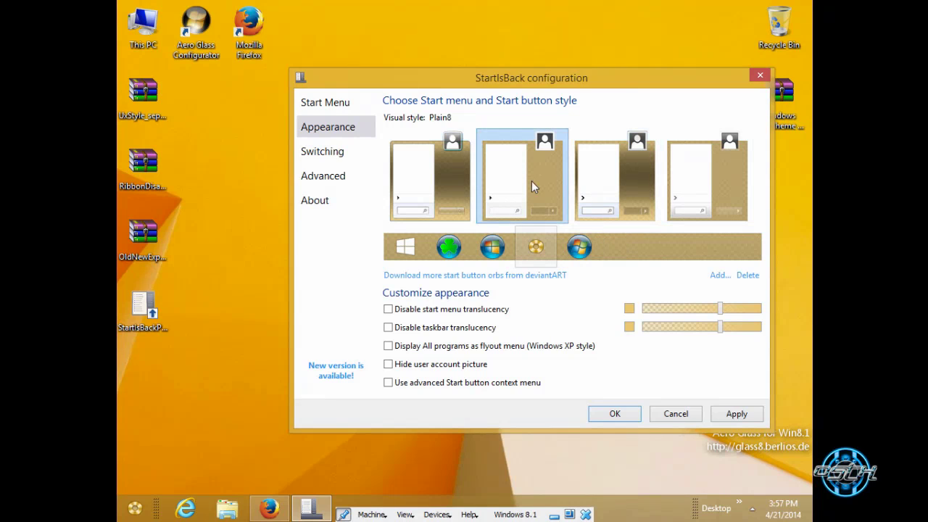
click(631, 187)
click(457, 190)
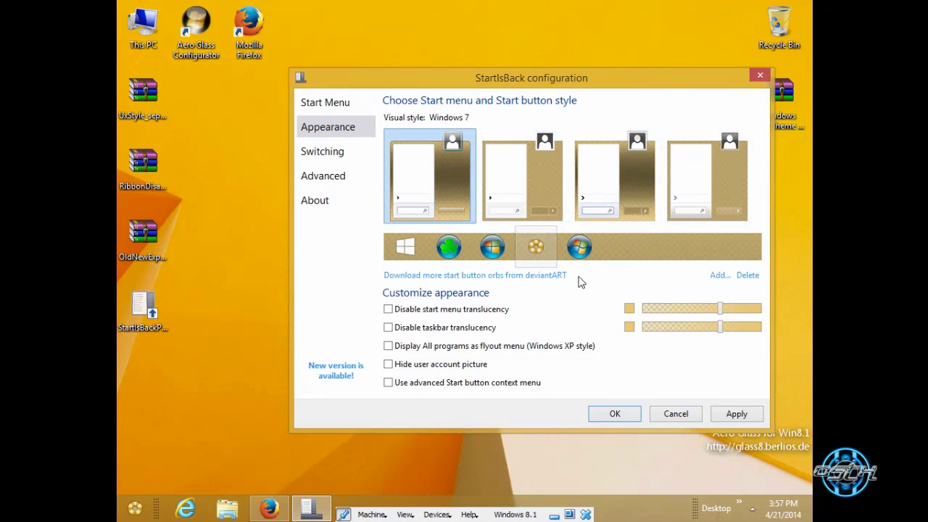
click(615, 415)
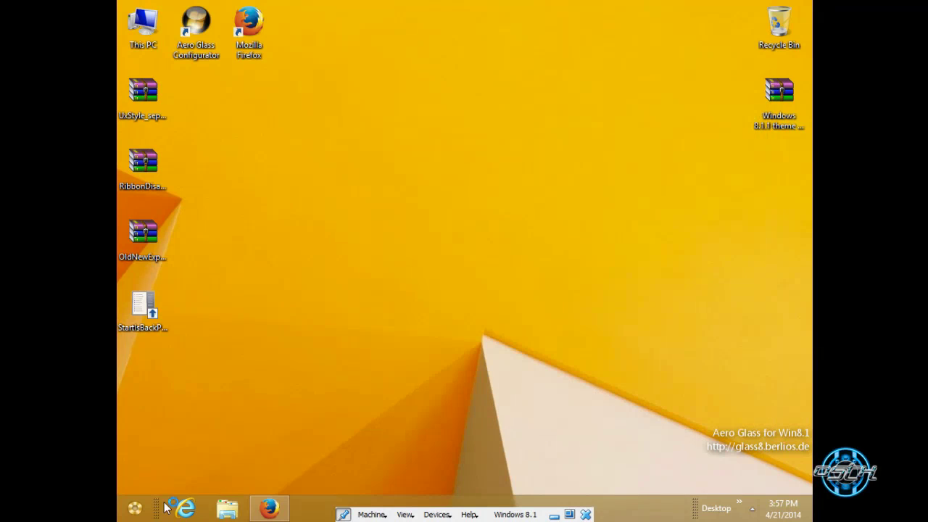
click(135, 508)
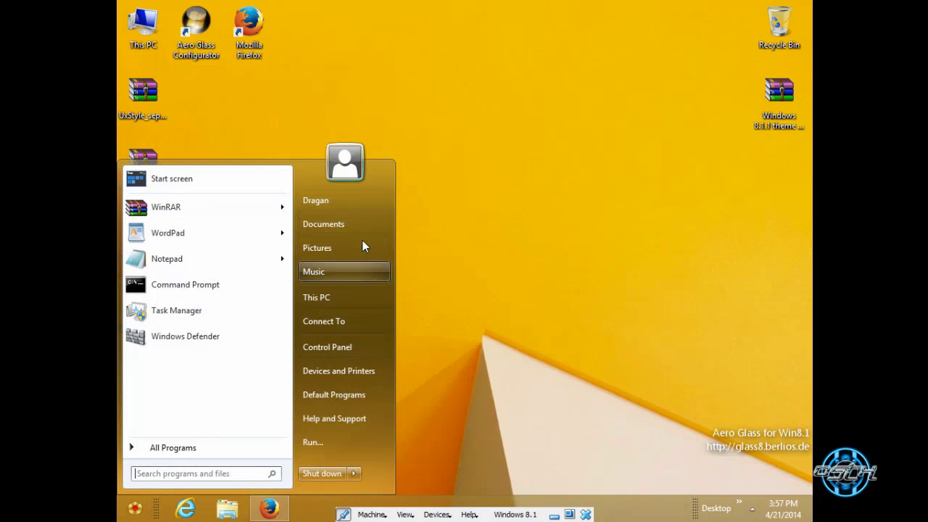
- Reopen StartIsBack's Appearance settings and view the file picker for adding a custom Start button image without choosing one
right_click(380, 462)
click(407, 471)
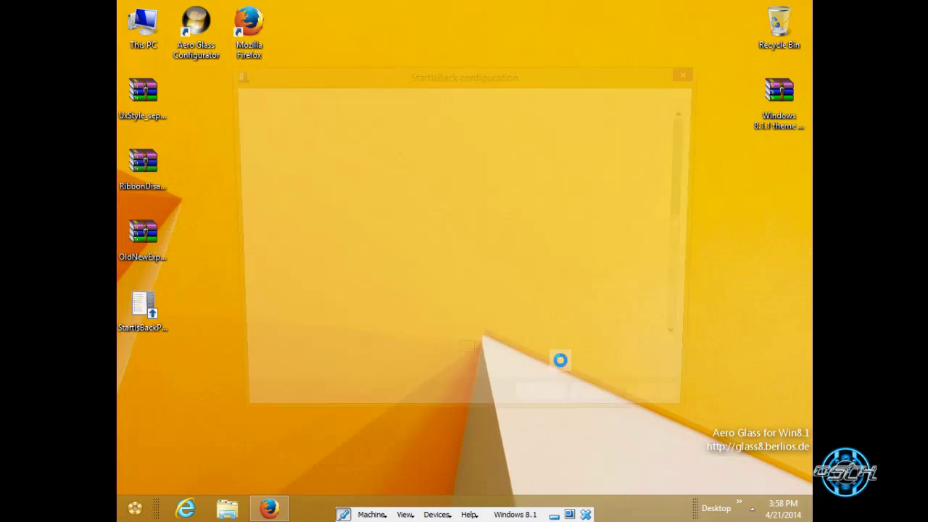
click(267, 126)
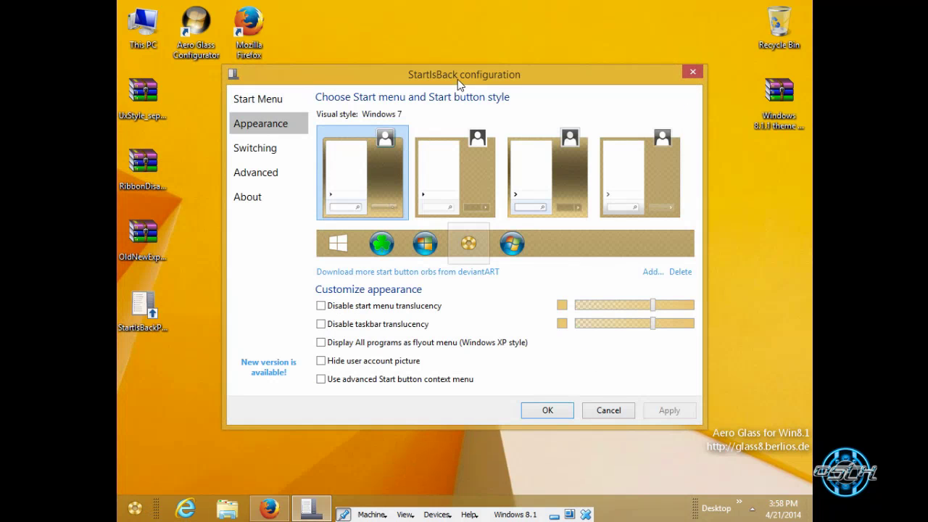
drag(458, 83, 493, 59)
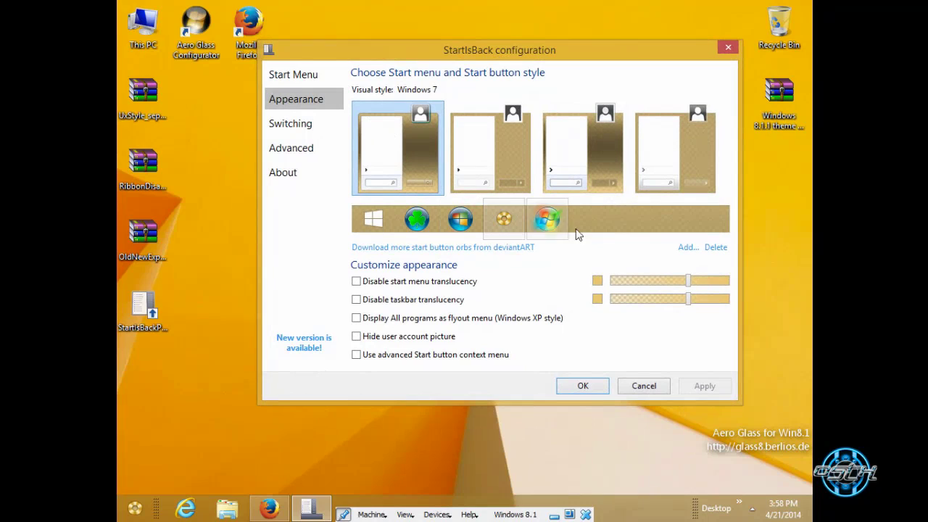
click(686, 248)
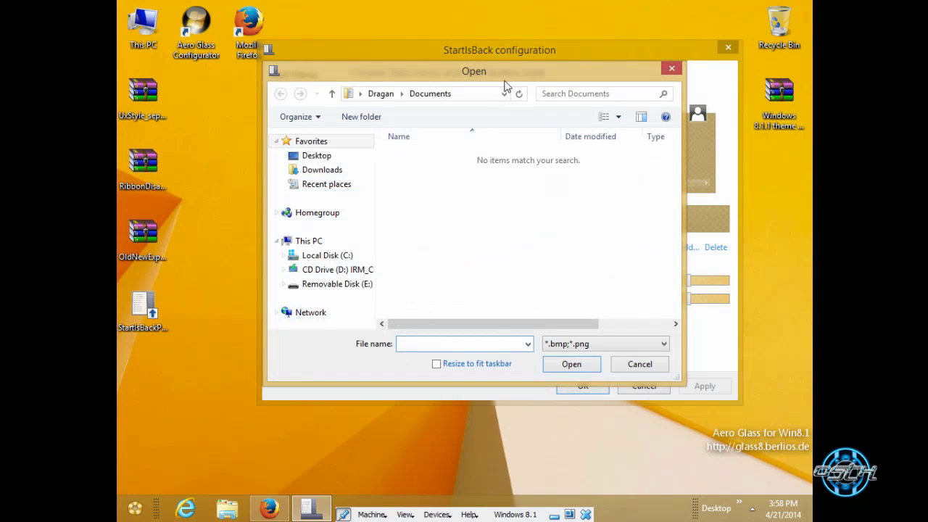
drag(511, 76, 437, 113)
click(597, 106)
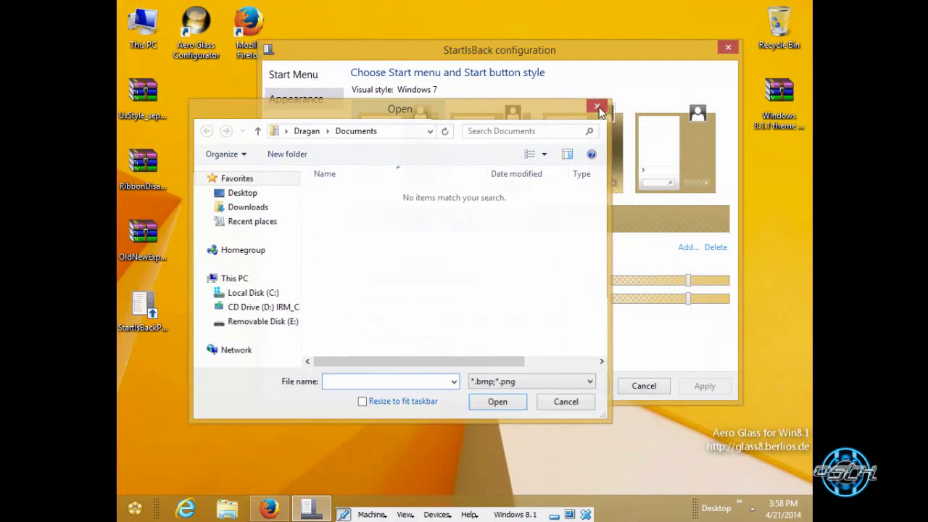
click(686, 247)
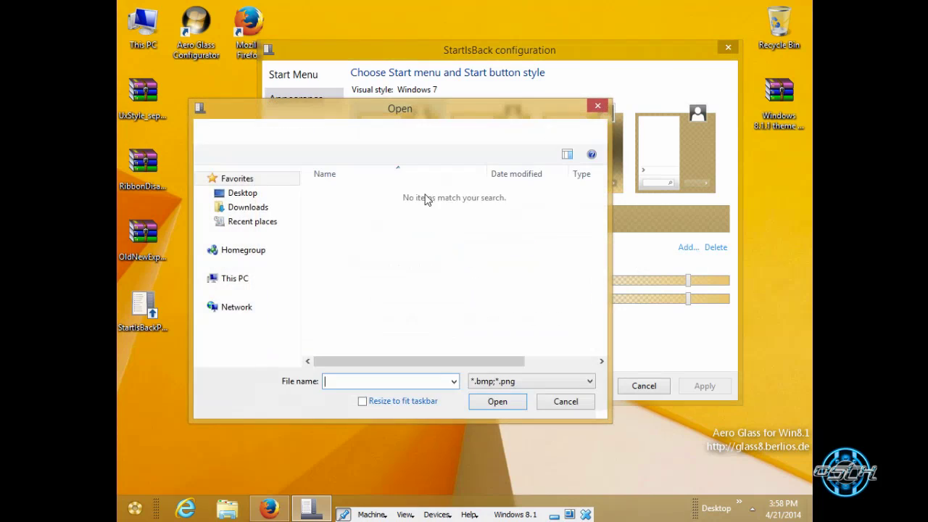
drag(406, 109, 422, 72)
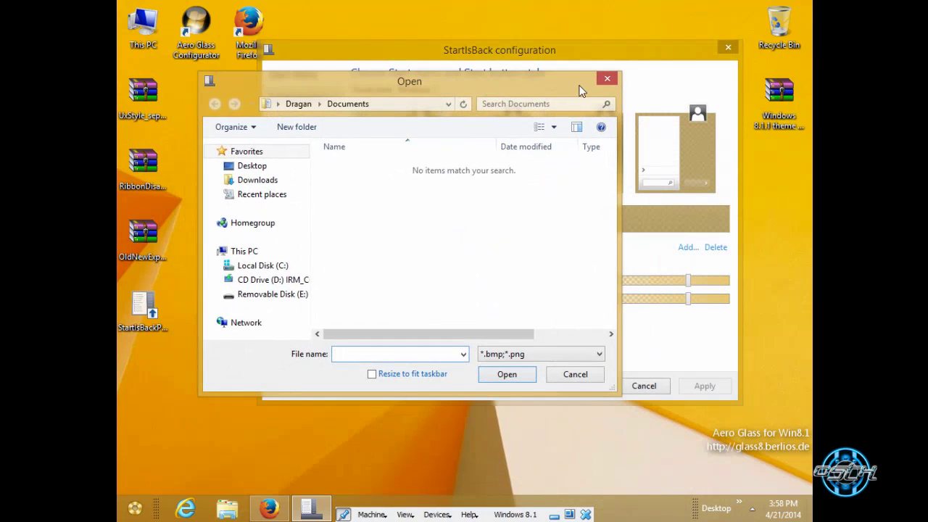
click(608, 78)
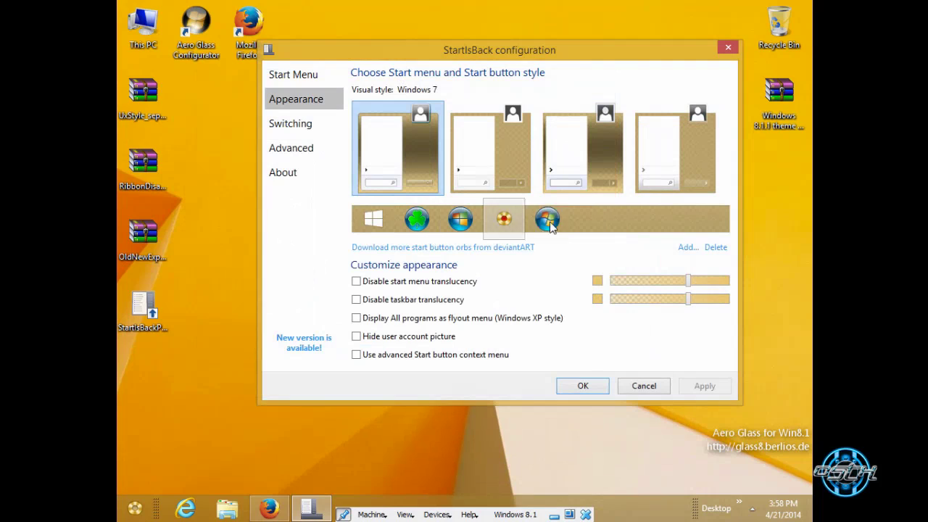
- Select the golden flower-shaped Start button orb, save the StartIsBack configuration, and check the Start menu
click(506, 225)
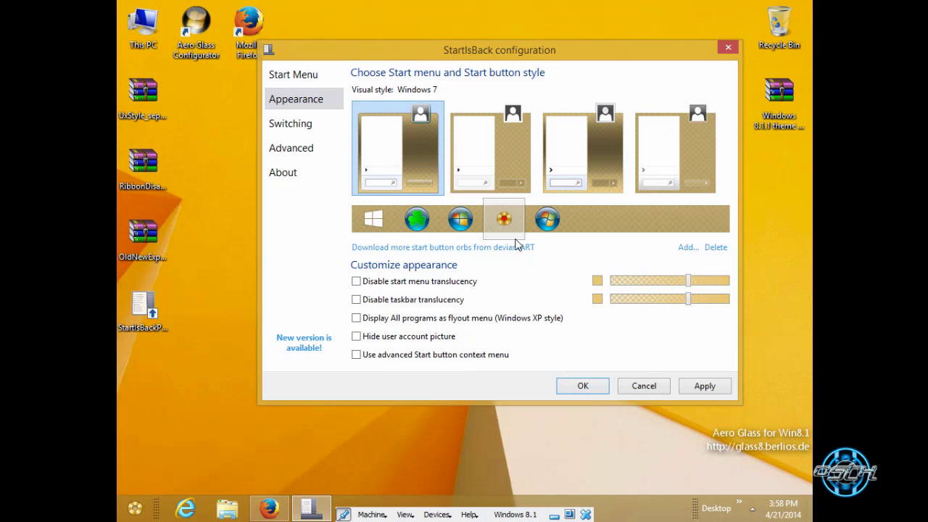
click(583, 385)
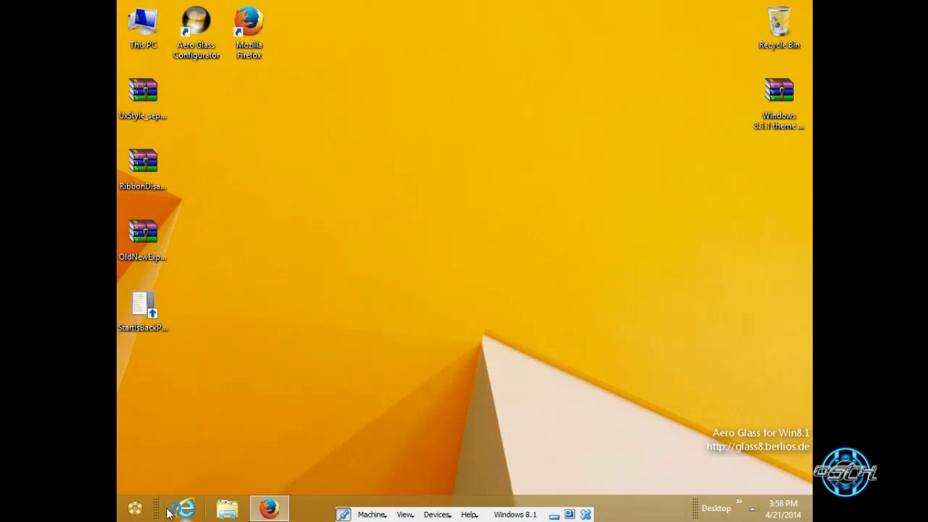
click(135, 509)
click(135, 509)
click(135, 509)
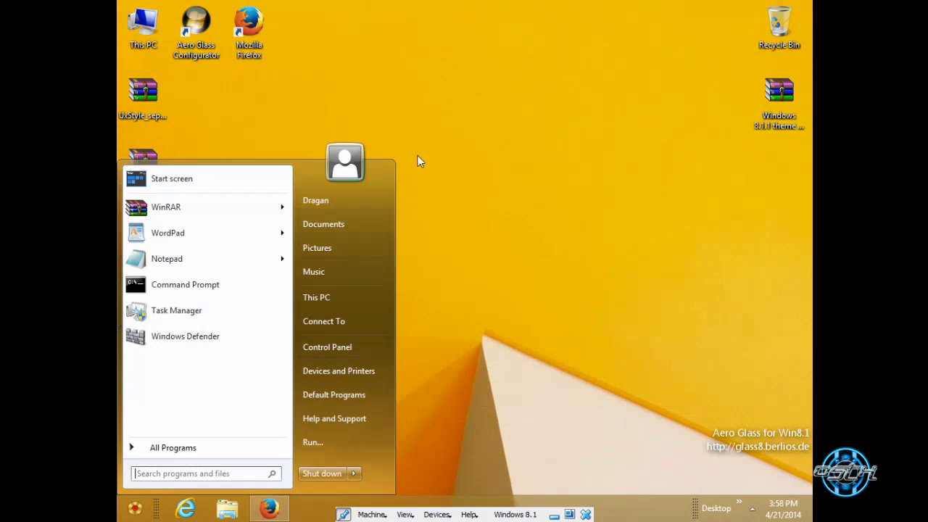
click(486, 157)
- Extract the OldNewExplorer archive to its own folder on the desktop and open that folder
click(159, 231)
click(164, 176)
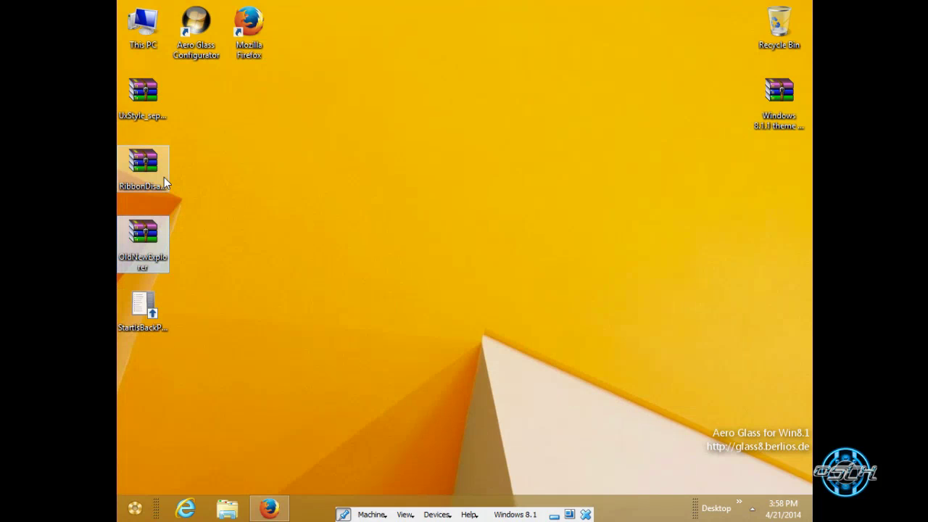
click(163, 238)
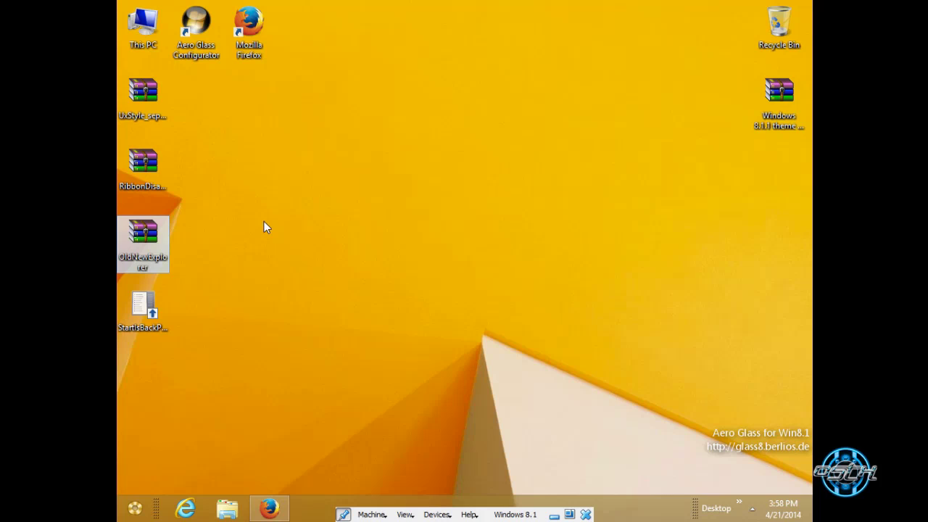
right_click(158, 242)
click(203, 294)
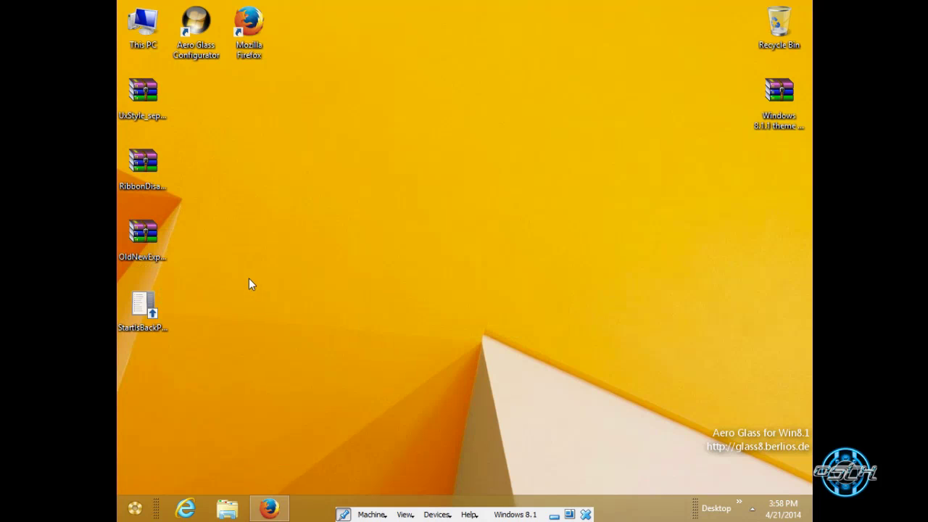
double_click(148, 370)
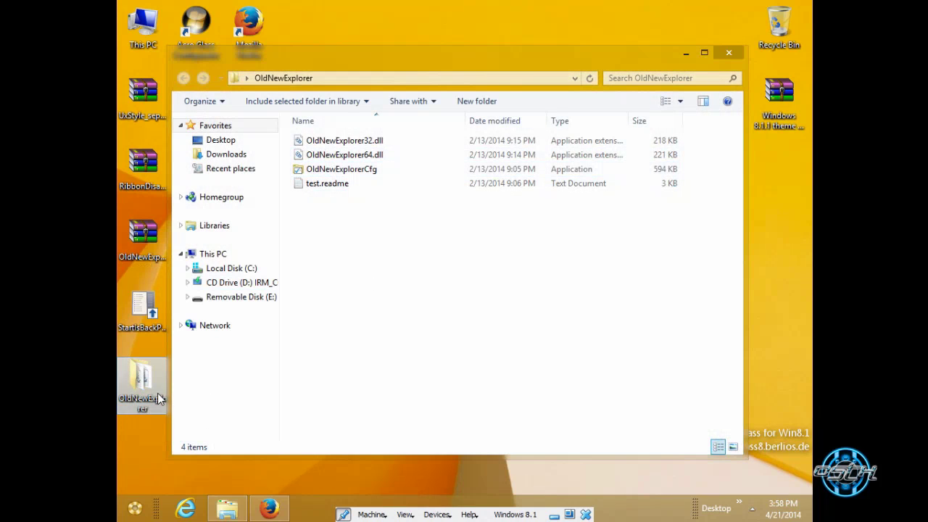
- Examine the extracted OldNewExplorer files and run the OldNewExplorerCfg application
click(367, 171)
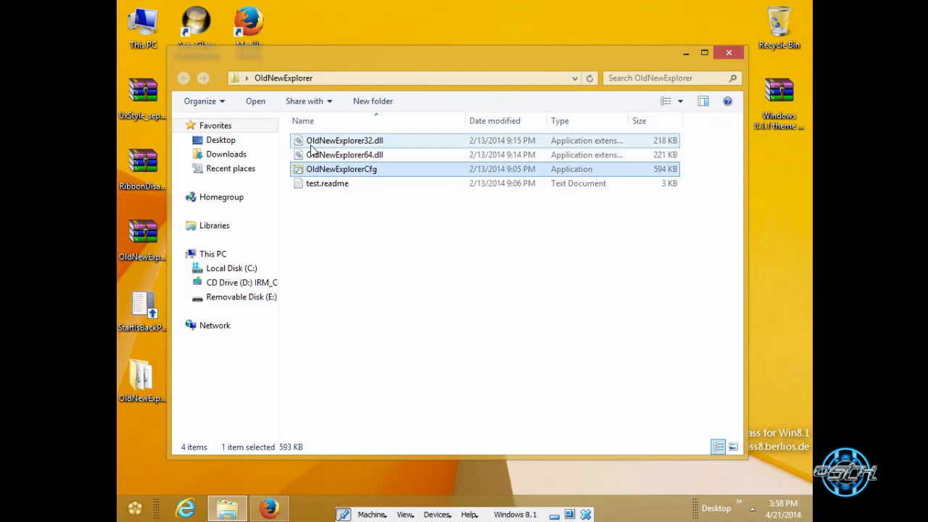
drag(288, 145, 682, 221)
click(351, 175)
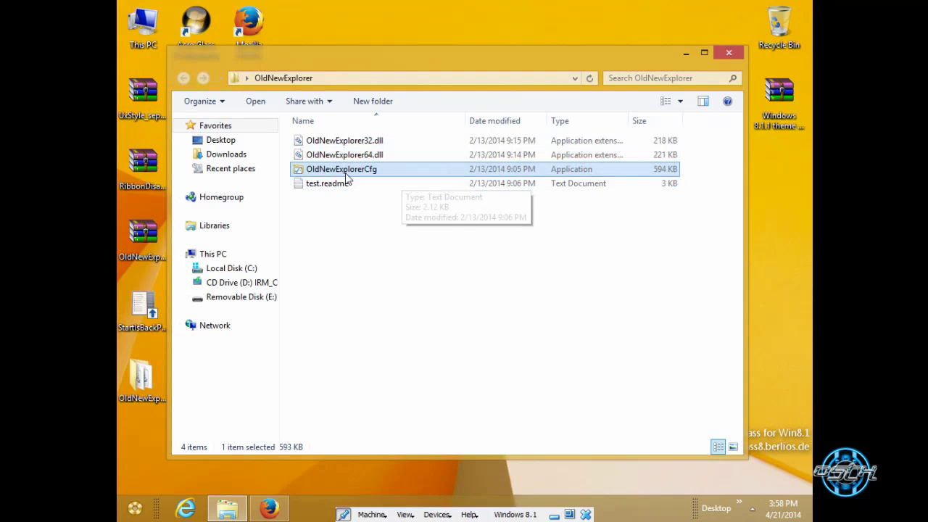
double_click(374, 171)
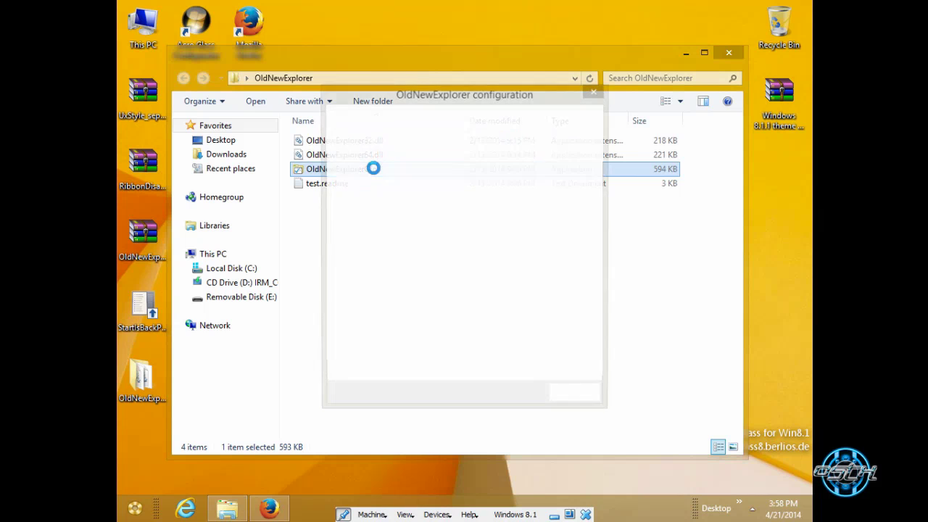
drag(443, 100, 504, 87)
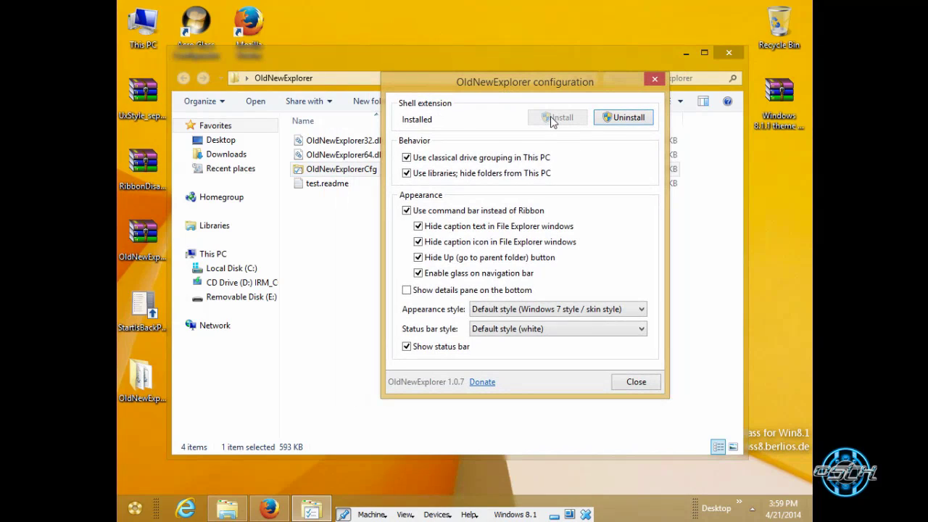
drag(546, 88, 527, 106)
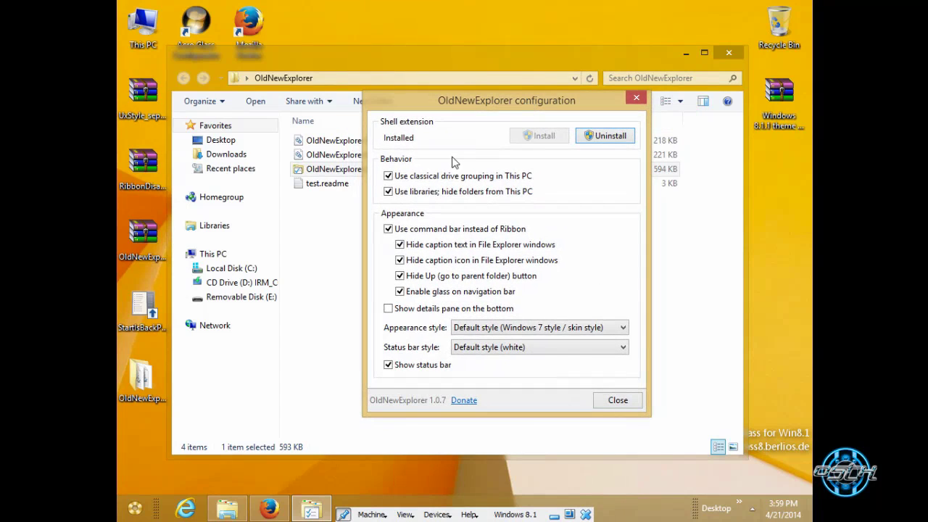
- Examine the drive grouping, libraries and command bar options in the OldNewExplorer configuration alongside the Explorer window behind it
click(388, 176)
click(388, 177)
click(388, 191)
click(388, 229)
click(388, 229)
click(389, 230)
drag(500, 101, 622, 208)
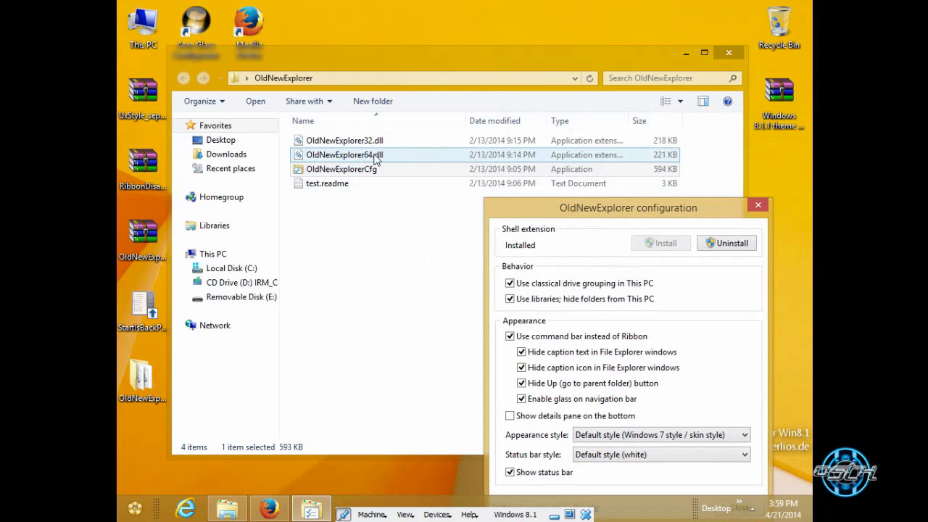
drag(622, 209, 494, 93)
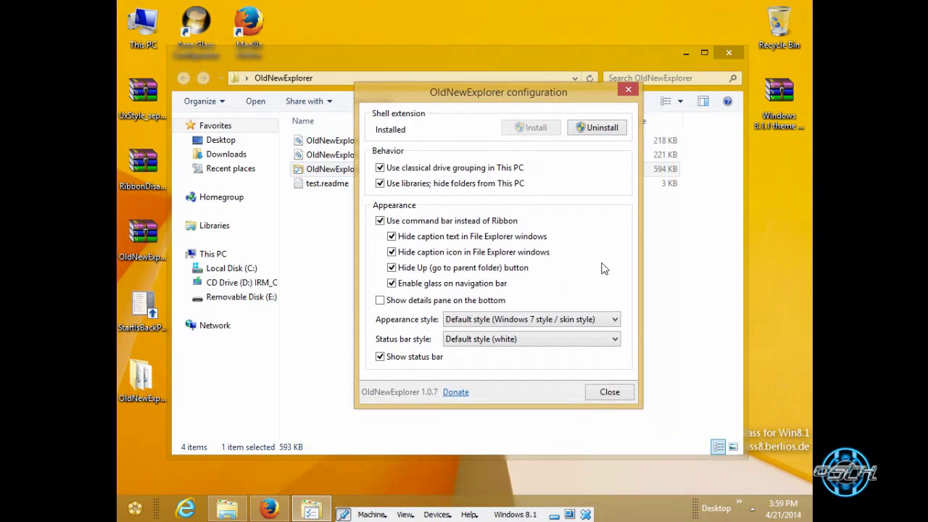
- Close the OldNewExplorer configuration and its folder, and check the layout of a new This PC window
click(609, 392)
click(729, 53)
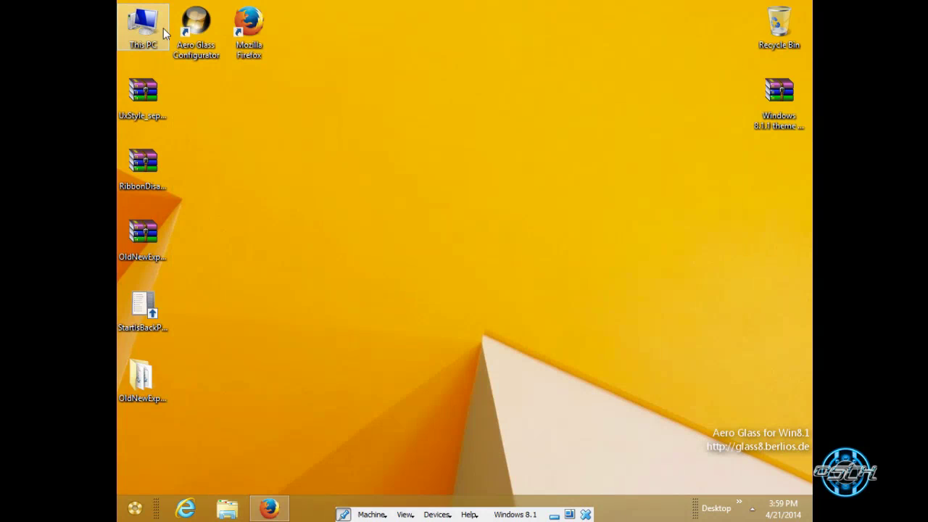
double_click(163, 28)
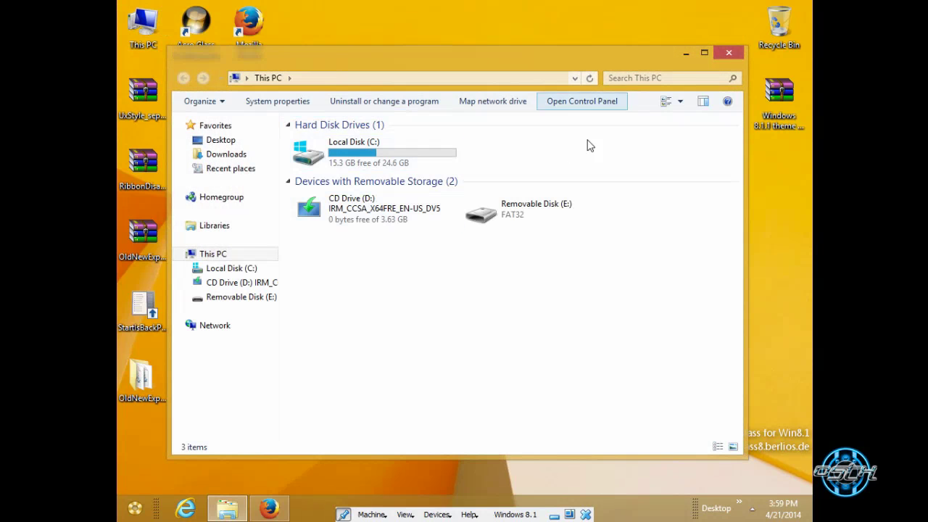
click(728, 52)
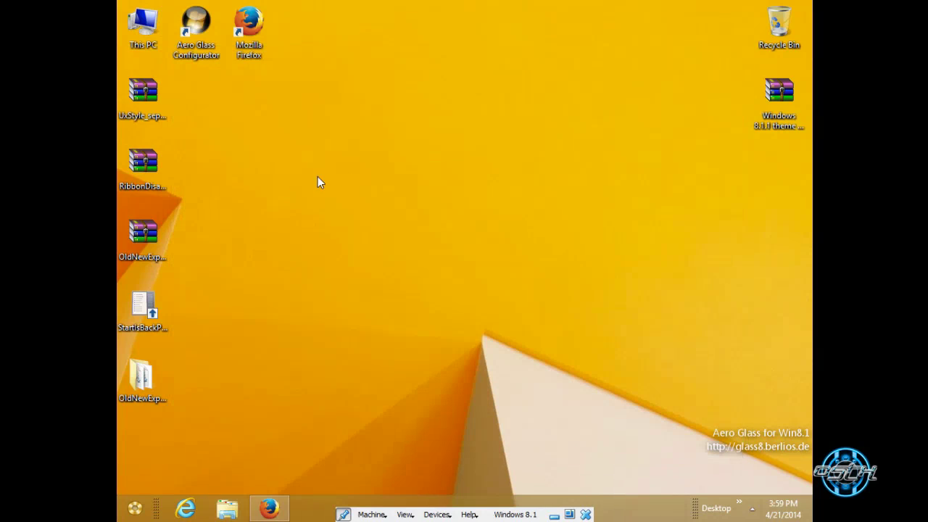
- Run Ribbon Disabler from the x64 folder of the RibbonDisabler archive, examine its ribbon options, and close both windows
right_click(281, 168)
click(316, 208)
double_click(164, 170)
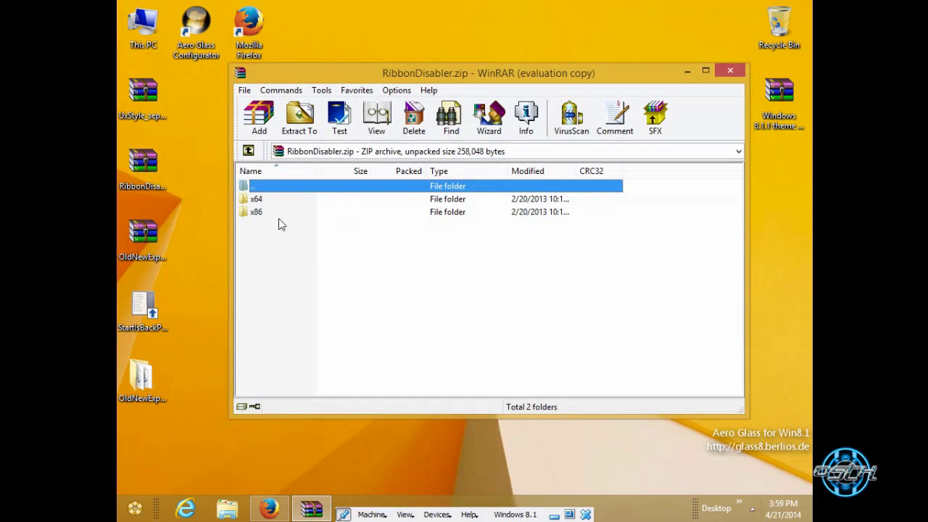
drag(365, 72, 401, 73)
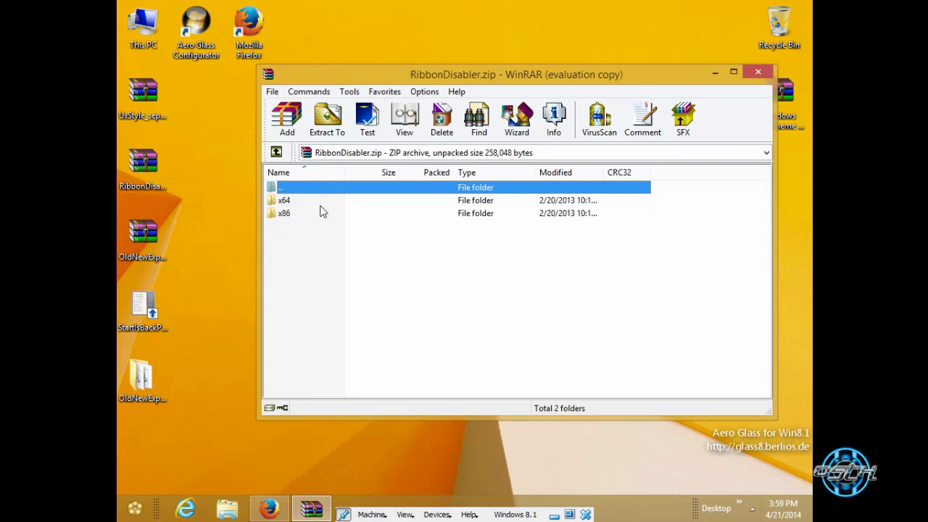
click(303, 215)
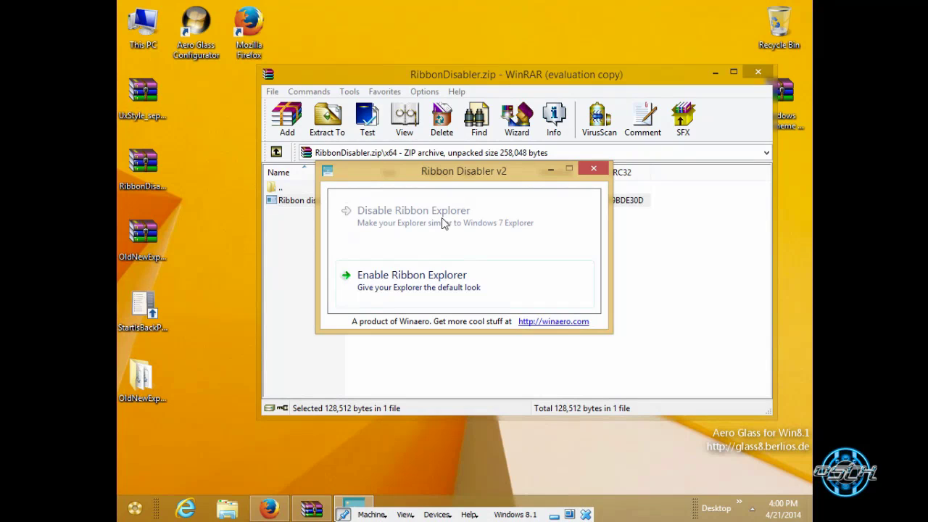
click(593, 169)
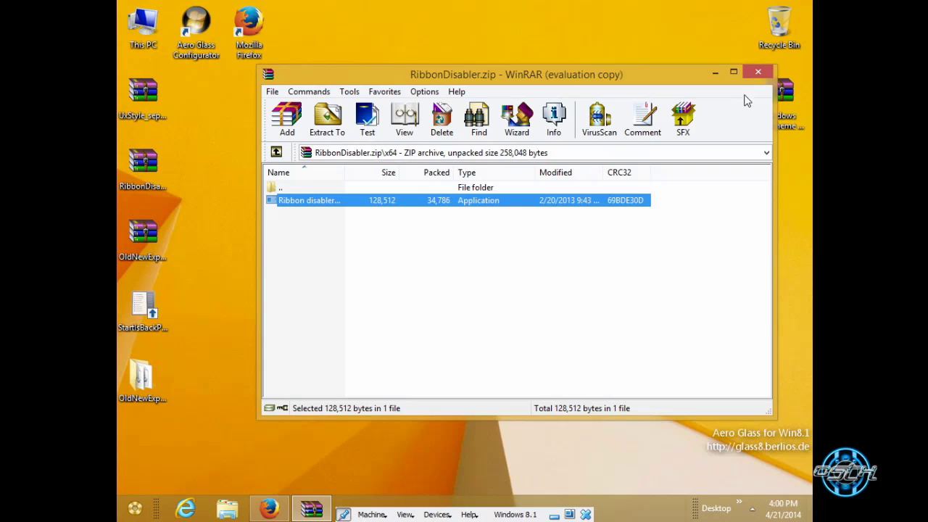
click(758, 72)
- Check the Explorer layout in the This PC window, close it, and refresh the desktop
double_click(164, 42)
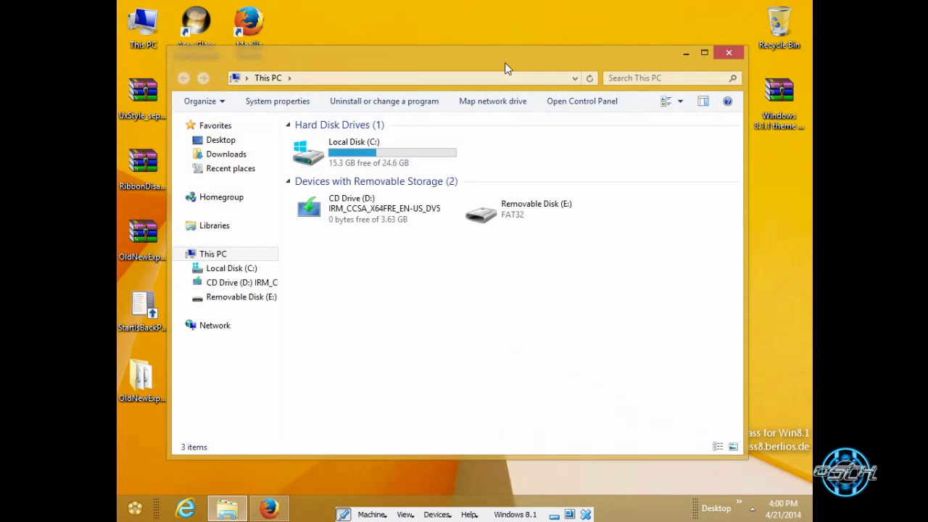
drag(507, 68, 473, 93)
click(694, 78)
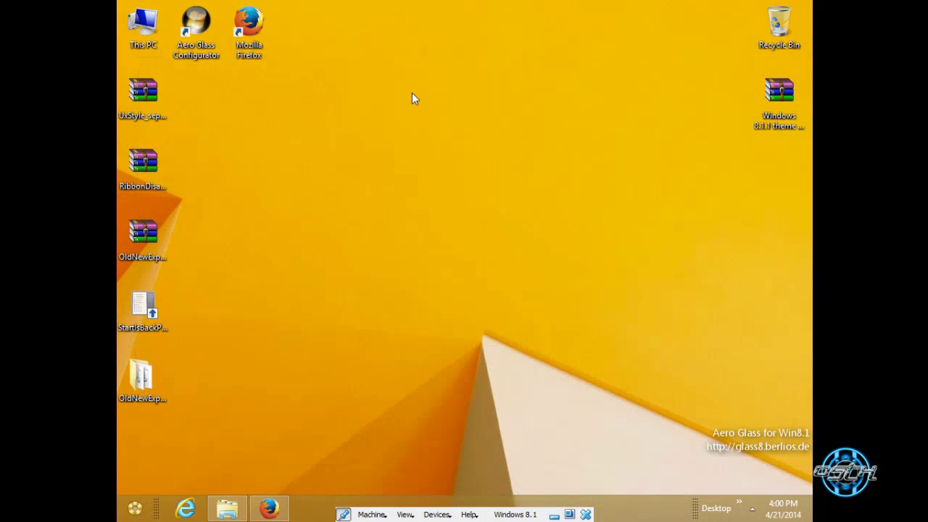
right_click(317, 110)
click(368, 145)
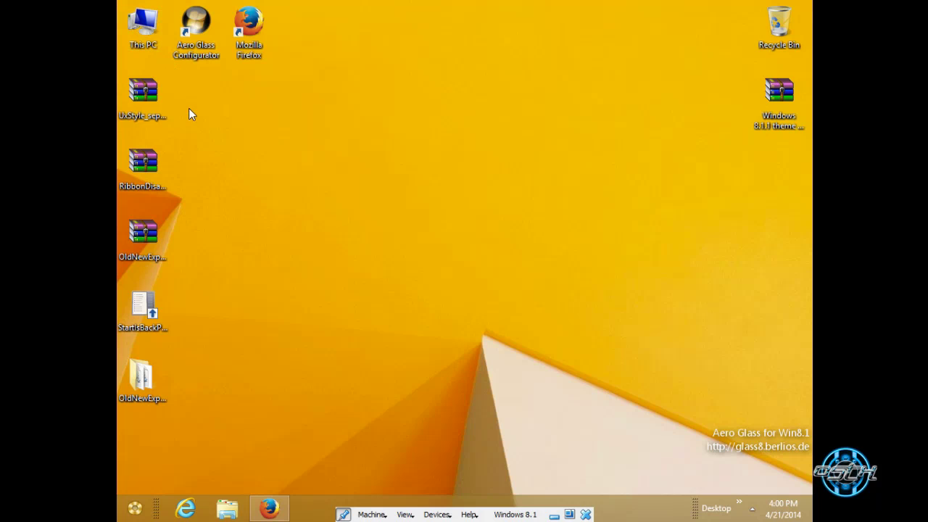
- Run the UxStyle setup from its zip archive, examine the available options, and exit the setup without uninstalling
click(155, 98)
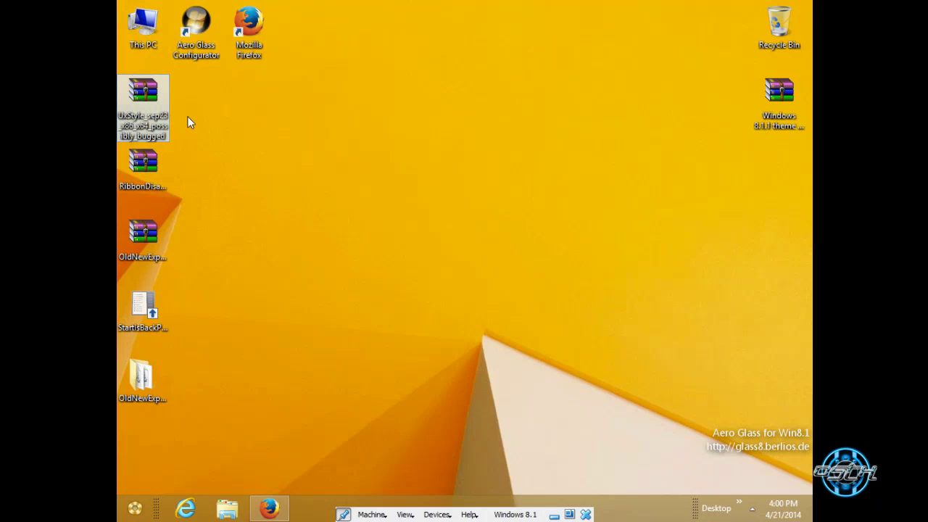
double_click(155, 110)
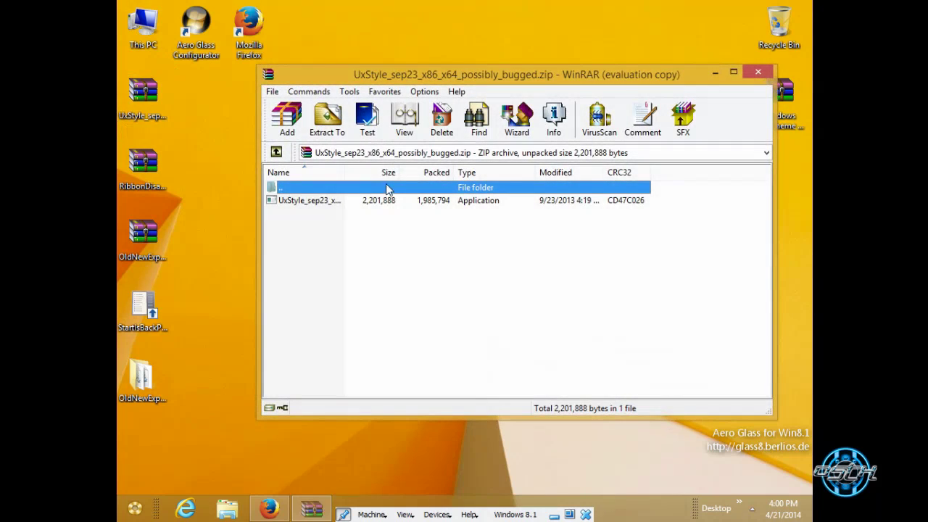
double_click(325, 201)
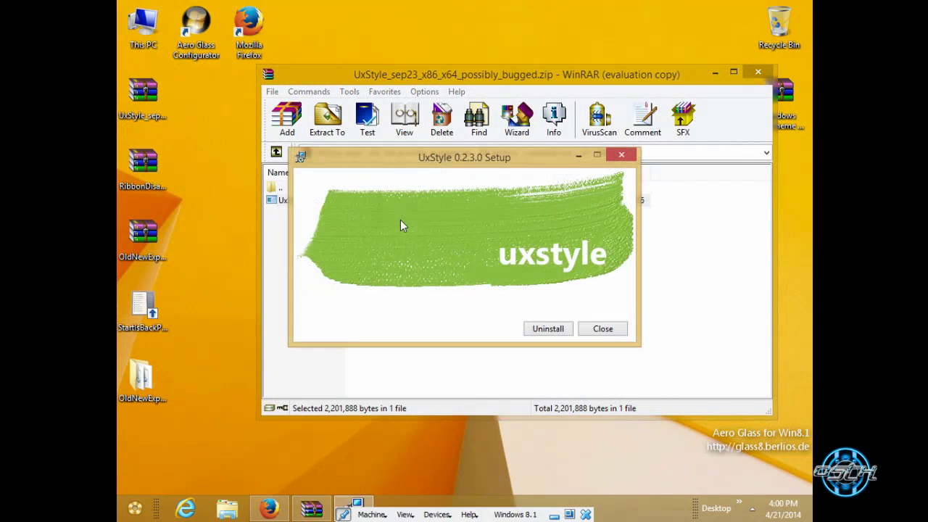
click(758, 72)
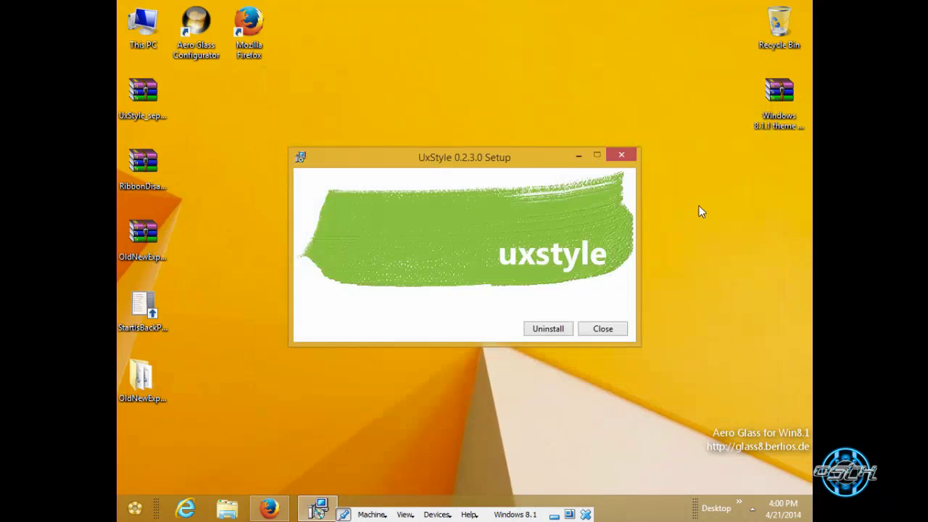
drag(533, 164, 505, 111)
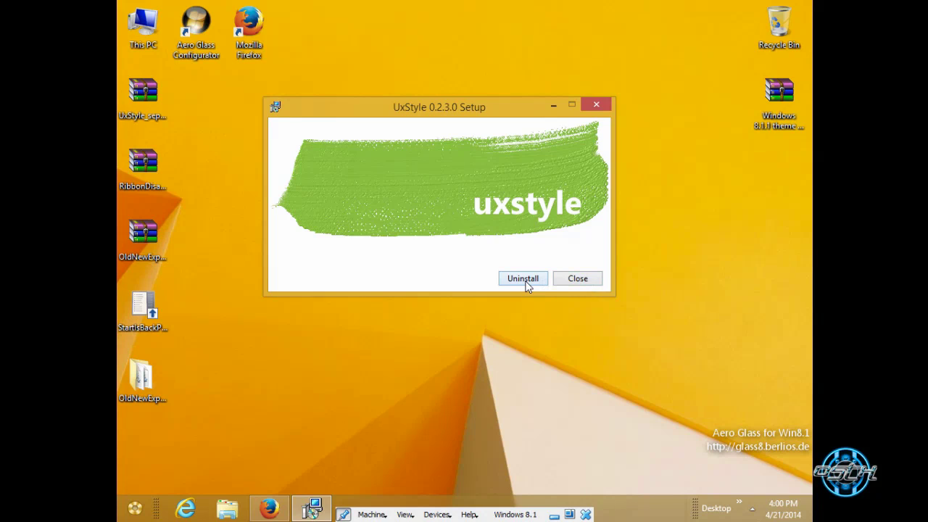
click(569, 280)
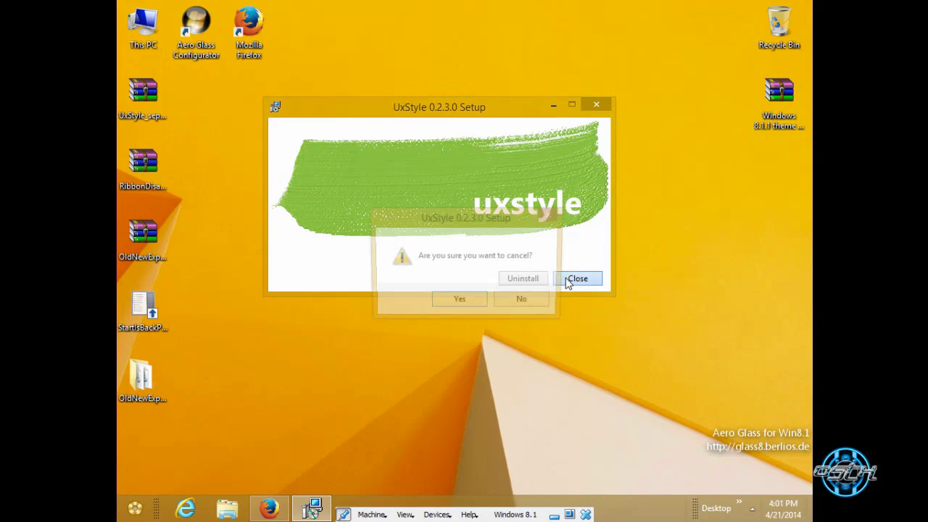
click(460, 301)
right_click(346, 158)
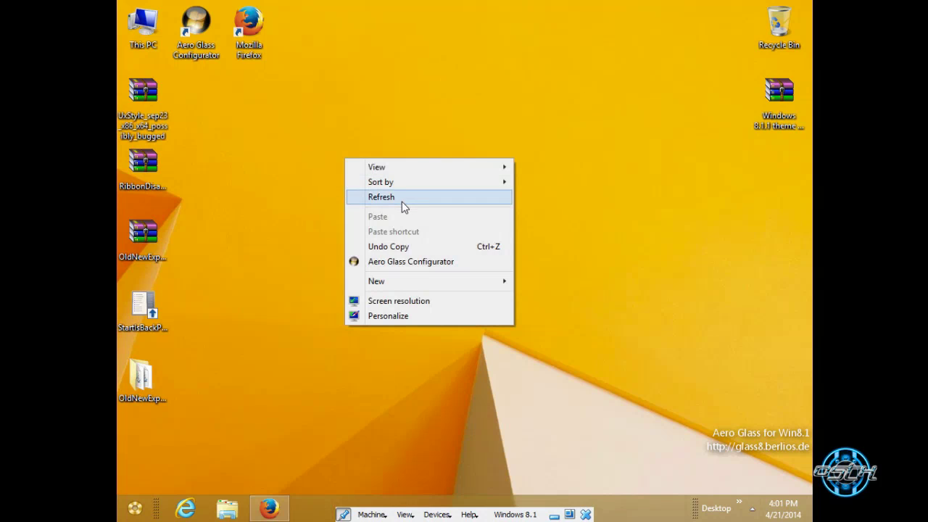
click(402, 201)
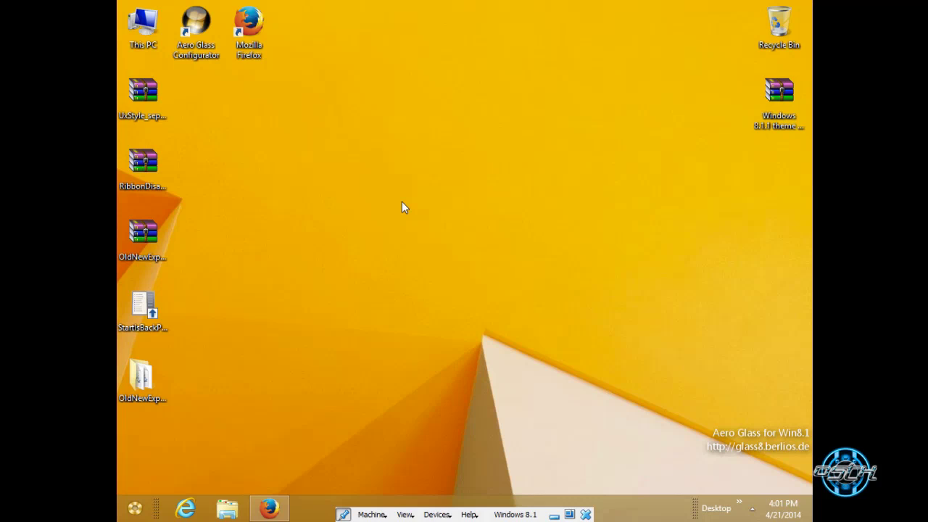
right_click(309, 183)
click(345, 221)
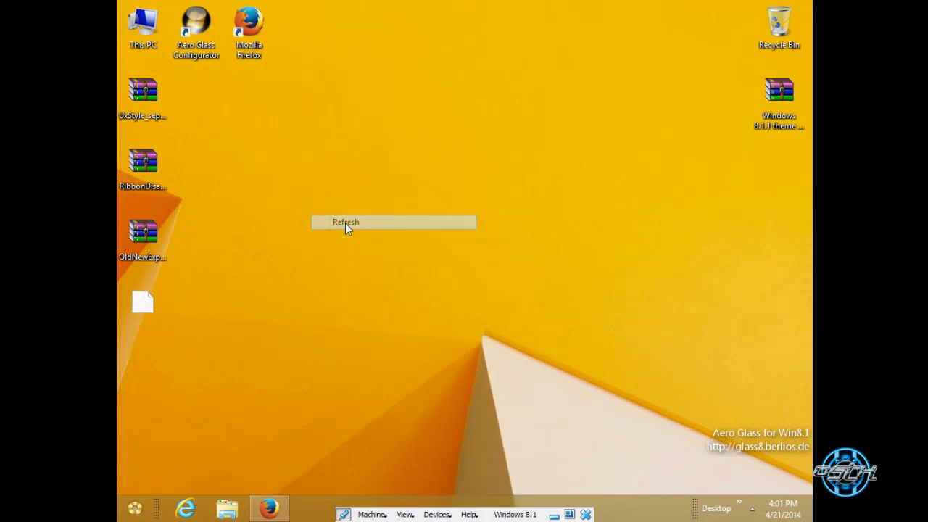
click(214, 51)
right_click(326, 110)
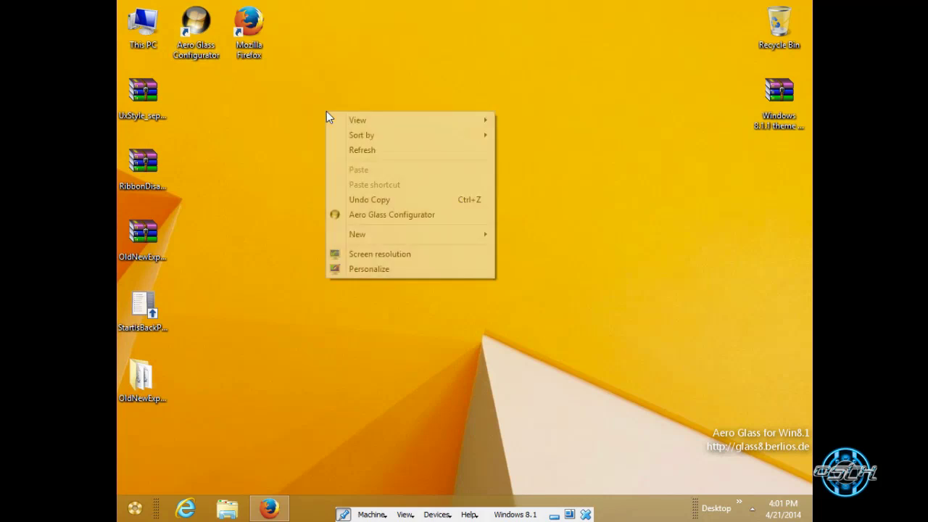
click(362, 148)
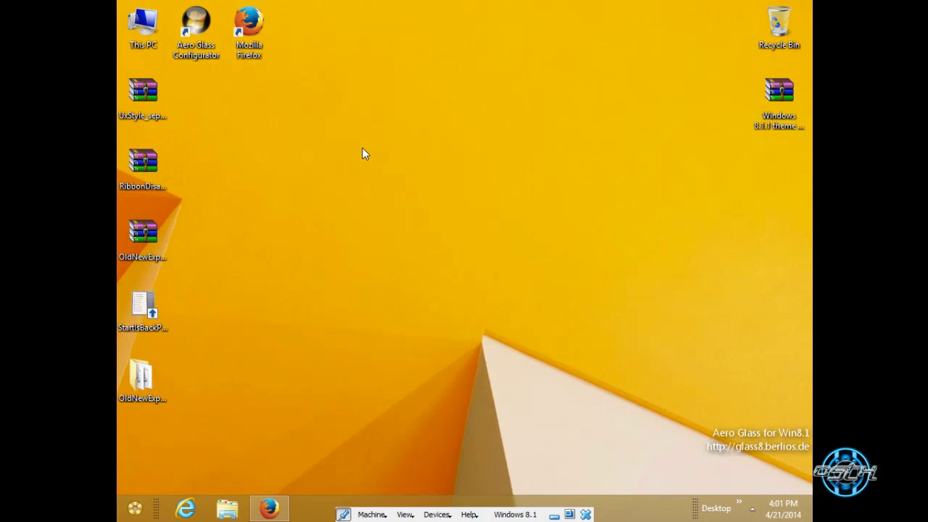
- Switch to Firefox, view the Aero Glass for Windows 8 page, and request version 1.2.1 for Windows 8.1
click(269, 509)
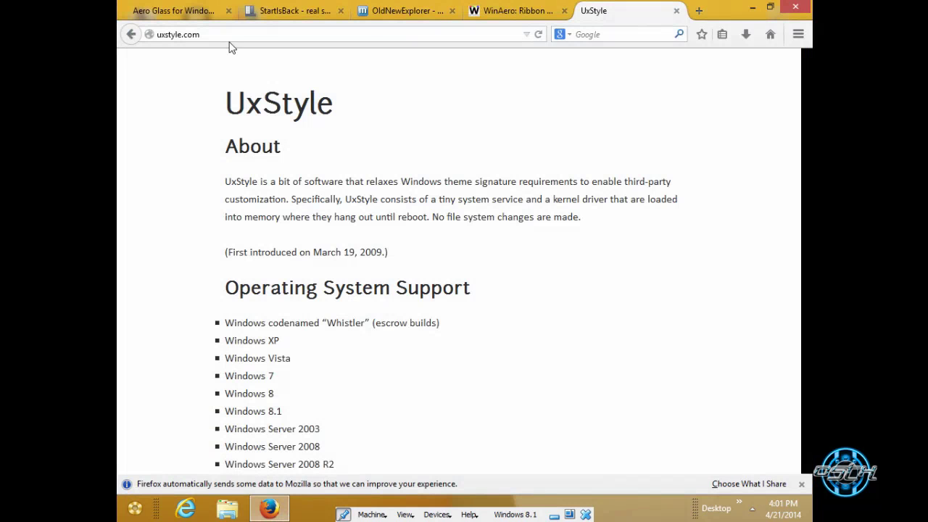
click(173, 10)
scroll(689, 255, down, 4)
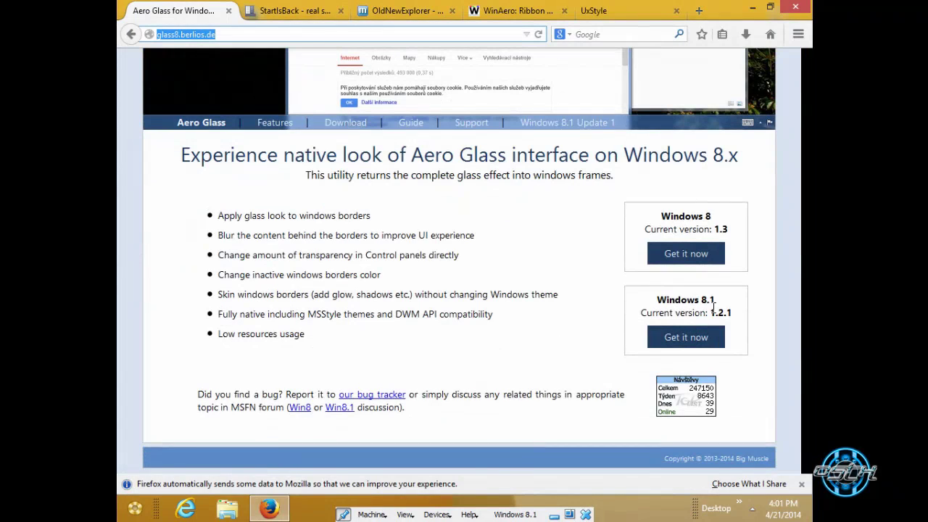
scroll(701, 215, up, 3)
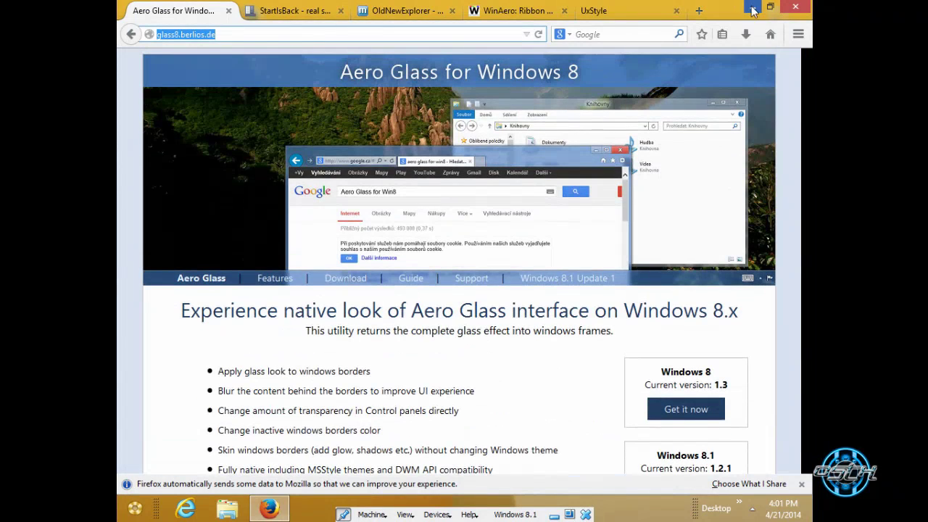
scroll(740, 218, down, 3)
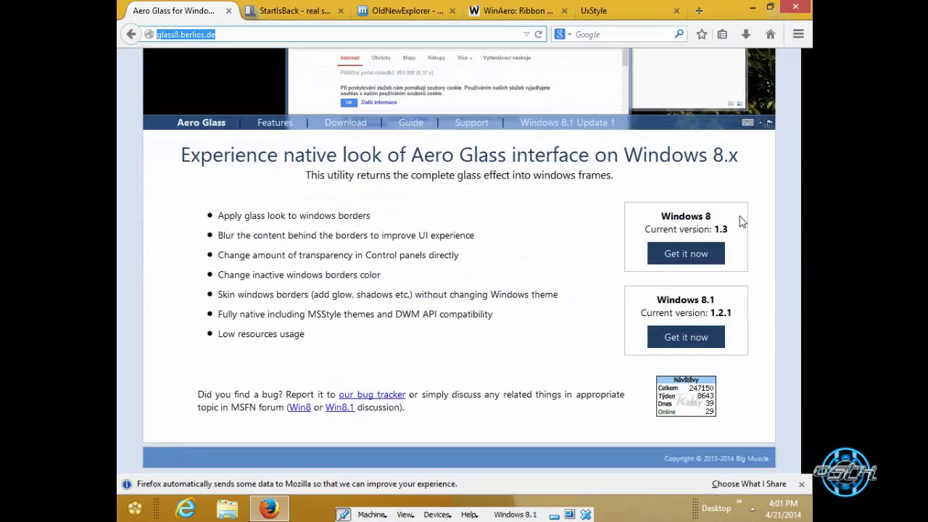
click(691, 338)
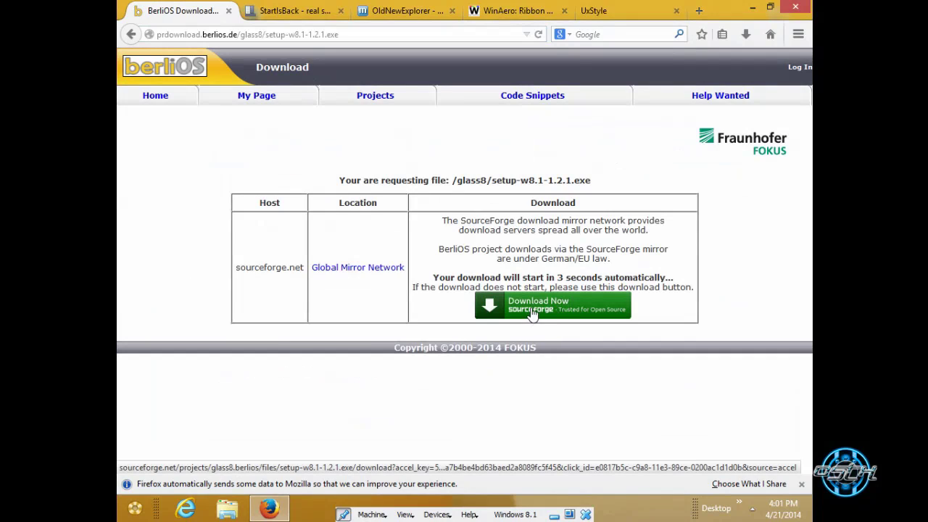
- Download setup-w8.1-1.2.1.exe through SourceForge and save the file
click(349, 274)
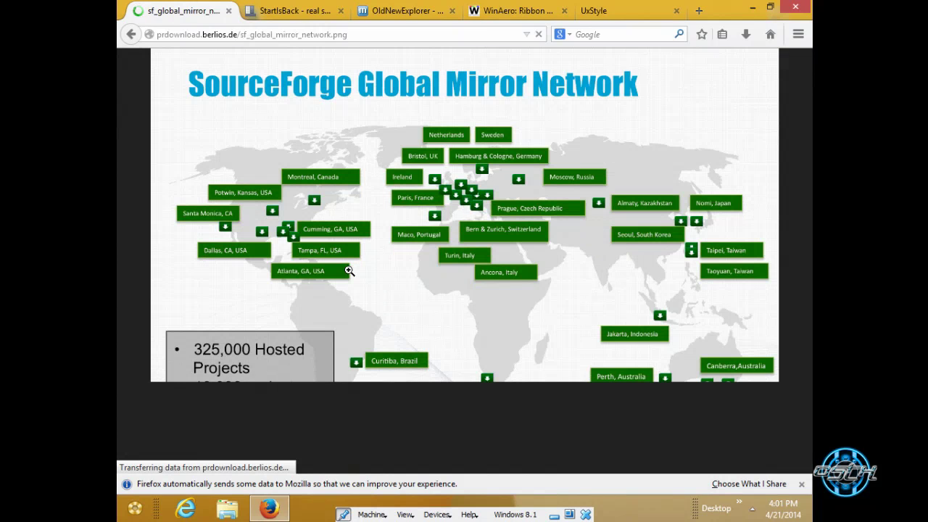
click(132, 34)
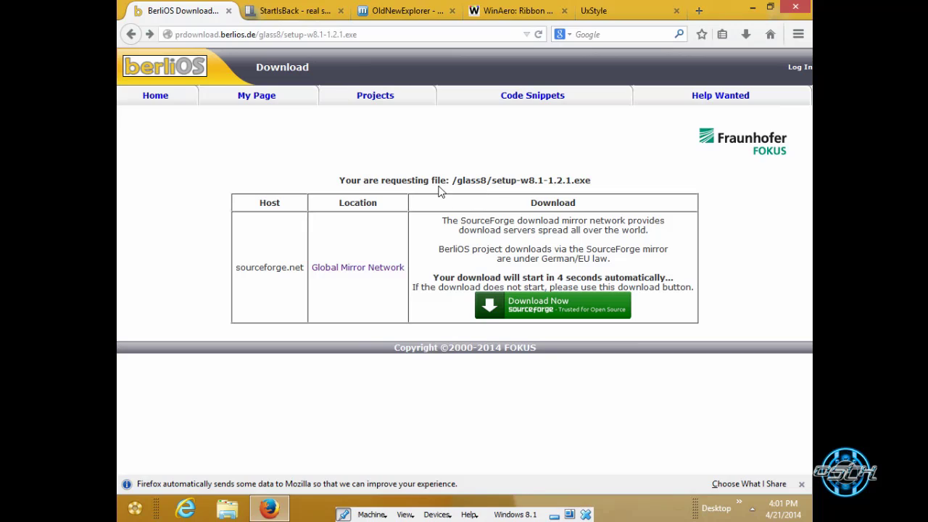
click(580, 304)
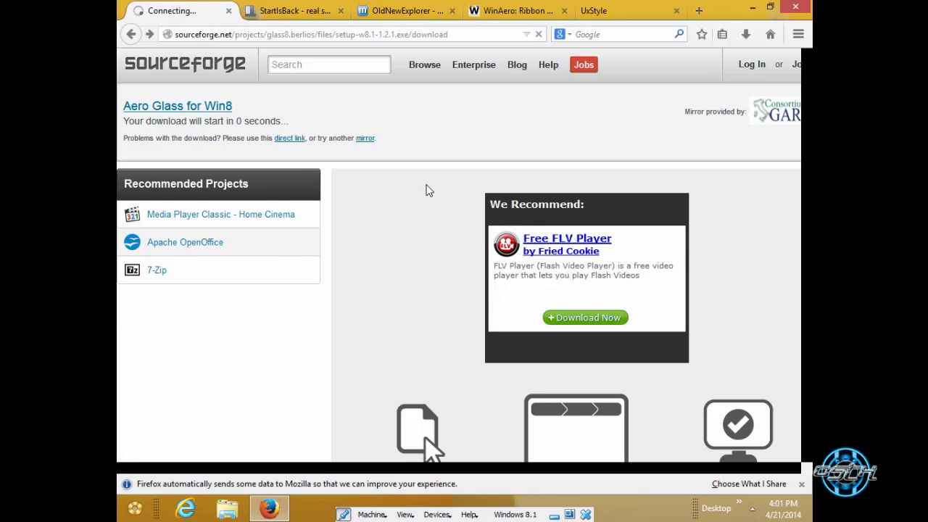
scroll(426, 190, down, 5)
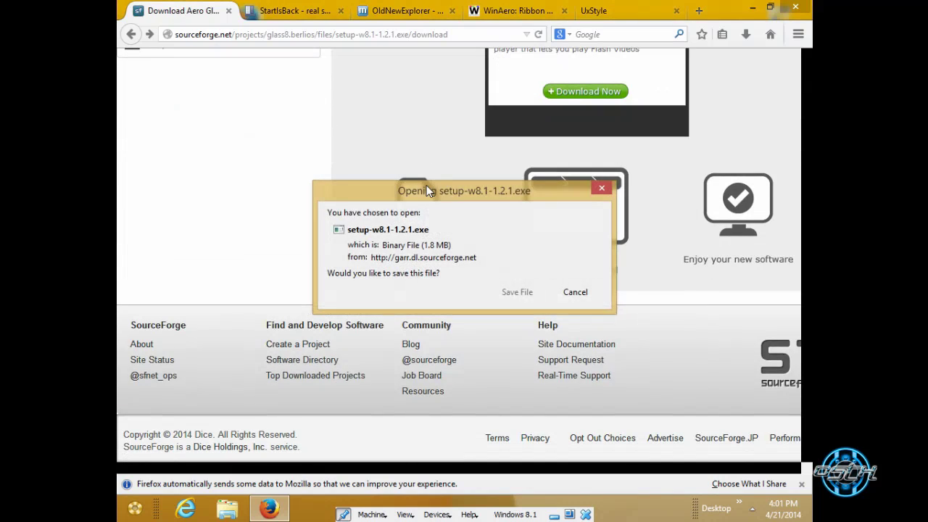
click(514, 293)
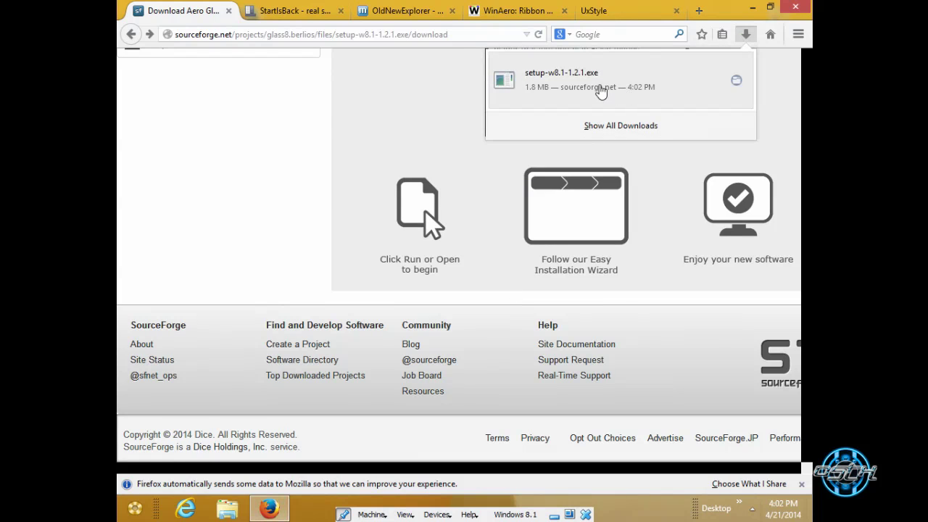
- Run the downloaded setup-w8.1-1.2.1.exe, accept the license agreement, and proceed to the destination folder selection
click(600, 91)
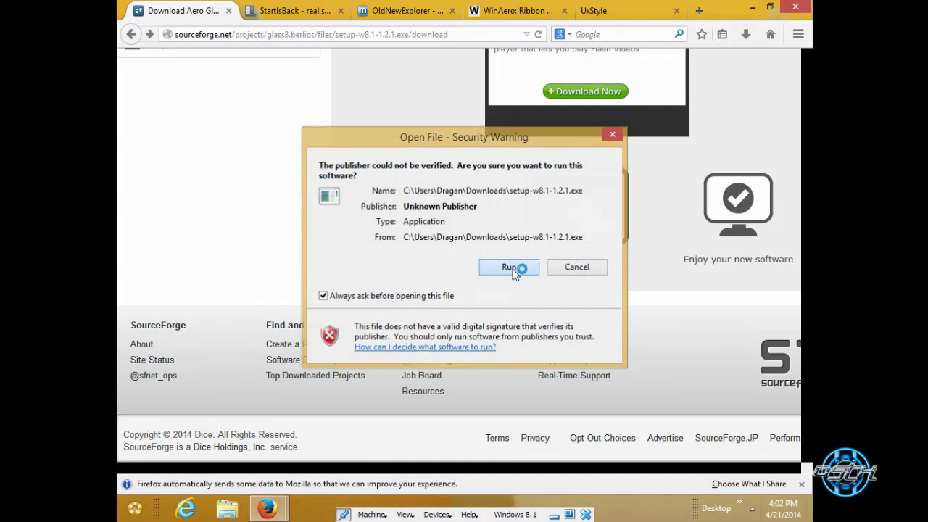
click(549, 265)
click(525, 280)
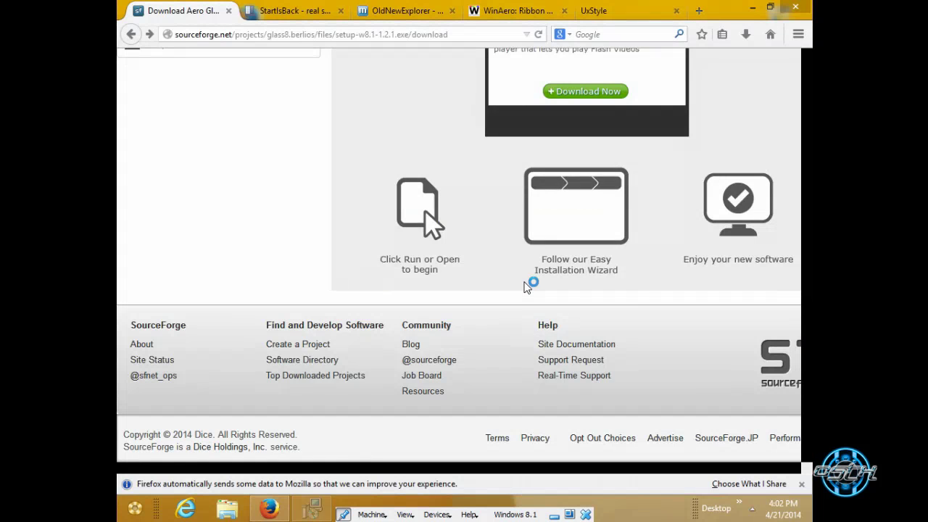
click(555, 362)
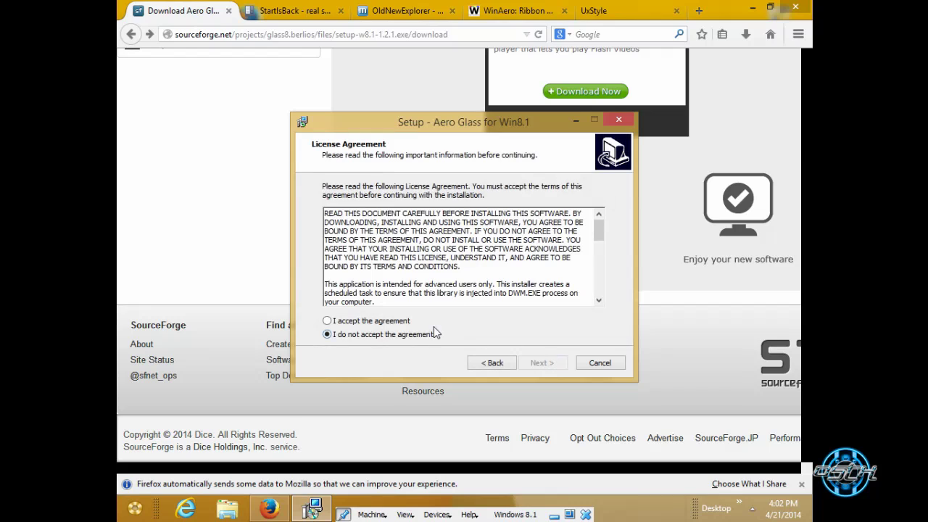
key(alt+a)
click(543, 362)
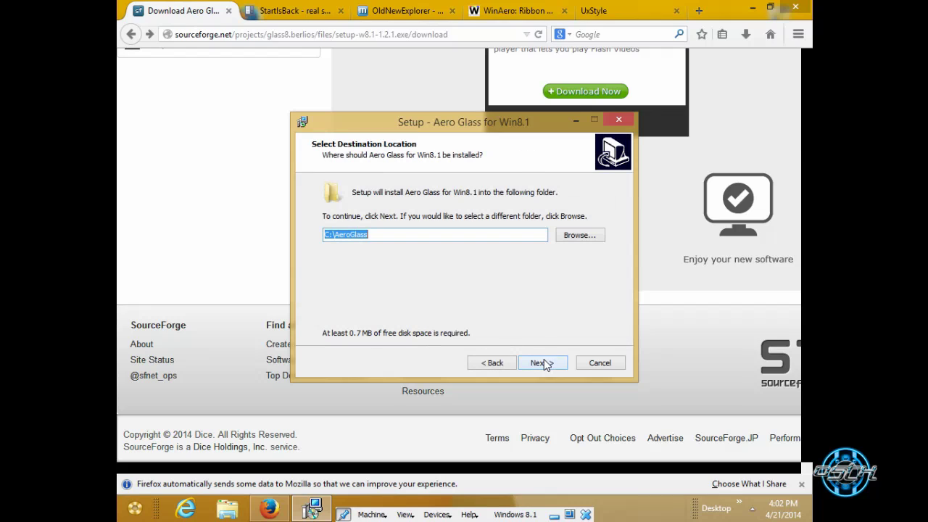
- Keep C:\AeroGlass as the destination, review the Aero Glass installation summary, and return to the additional tasks
click(544, 364)
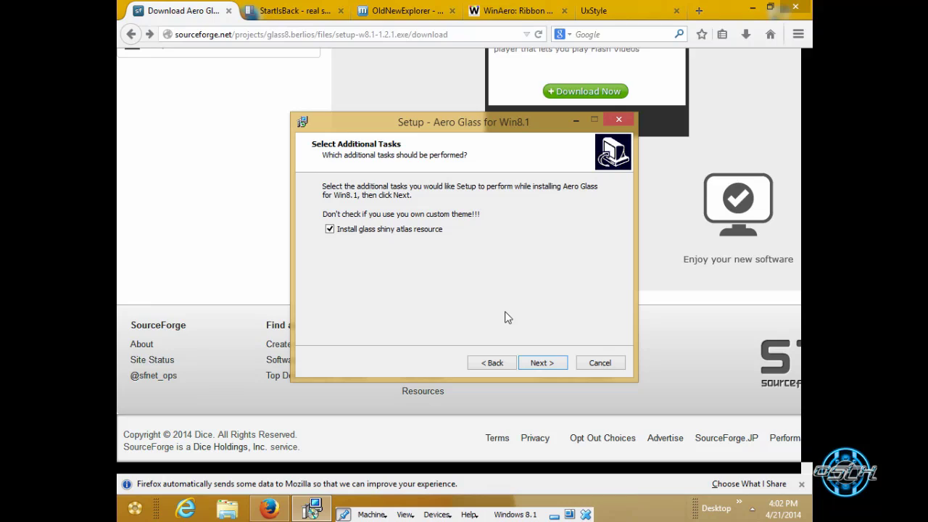
click(543, 364)
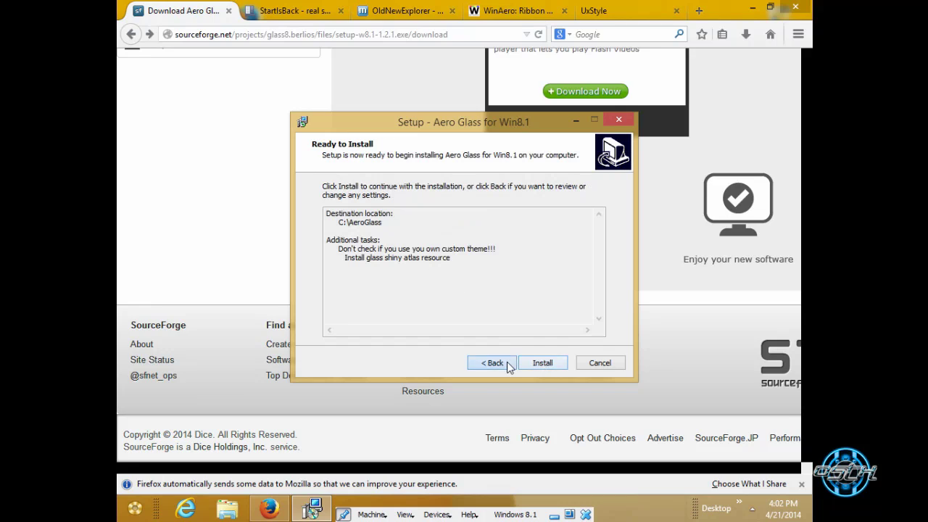
click(508, 363)
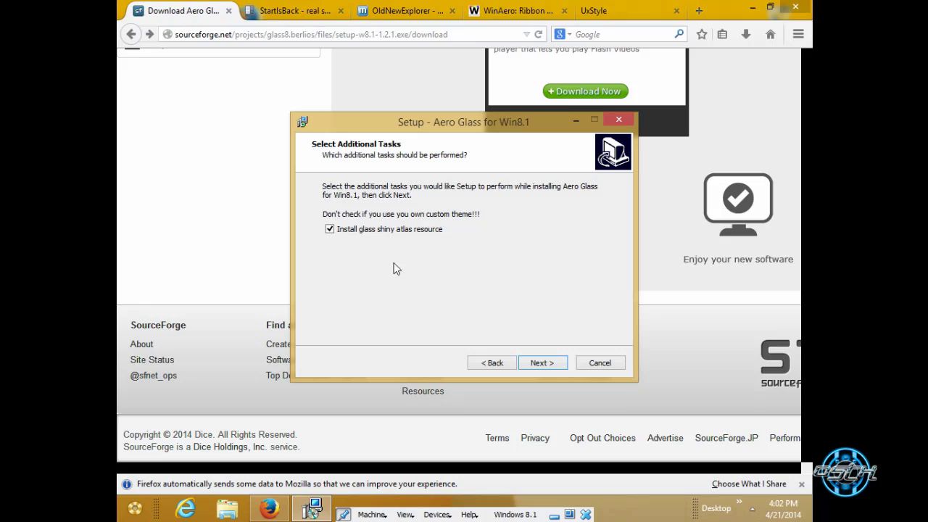
- Examine the glass shiny atlas resource option, proceed with it selected, and exit the Aero Glass setup without installing
click(353, 236)
click(353, 236)
click(331, 227)
click(335, 232)
click(537, 363)
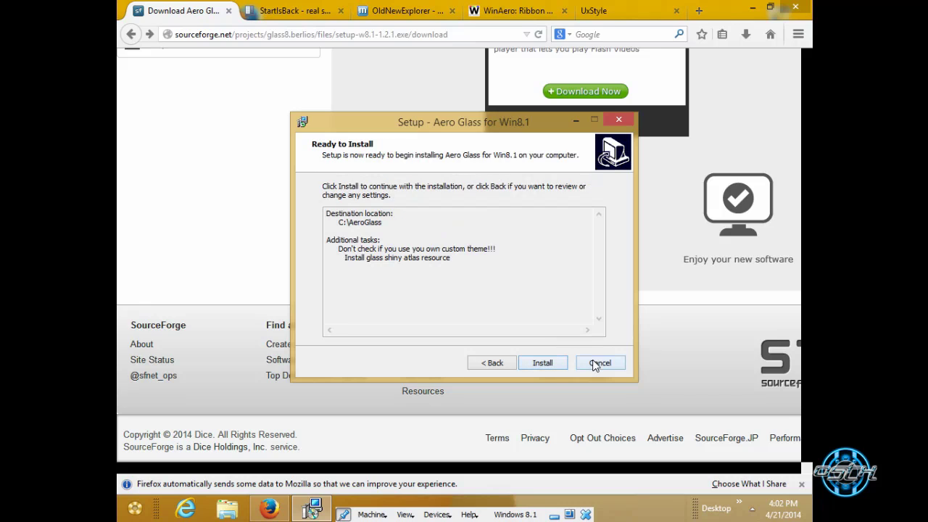
click(595, 363)
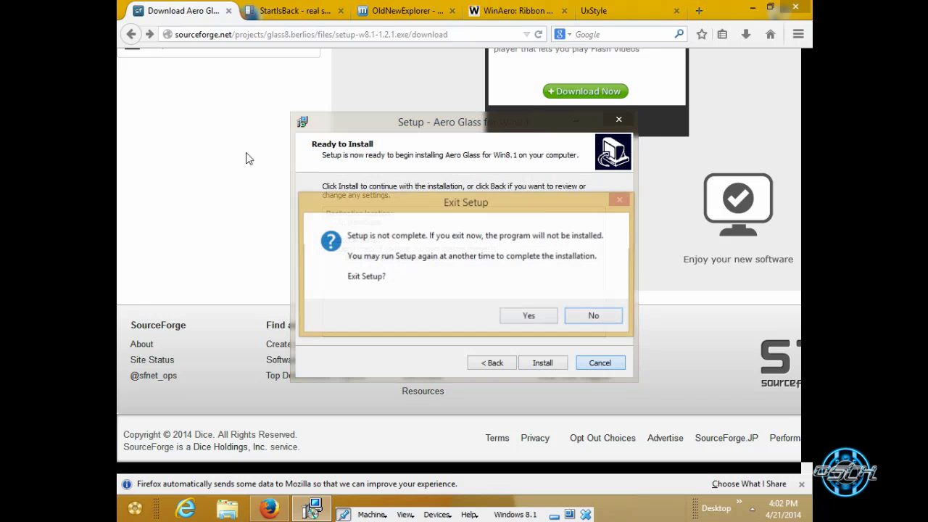
click(527, 317)
- Return to the Aero Glass for Windows 8 page, minimize Firefox, and refresh the desktop
click(131, 35)
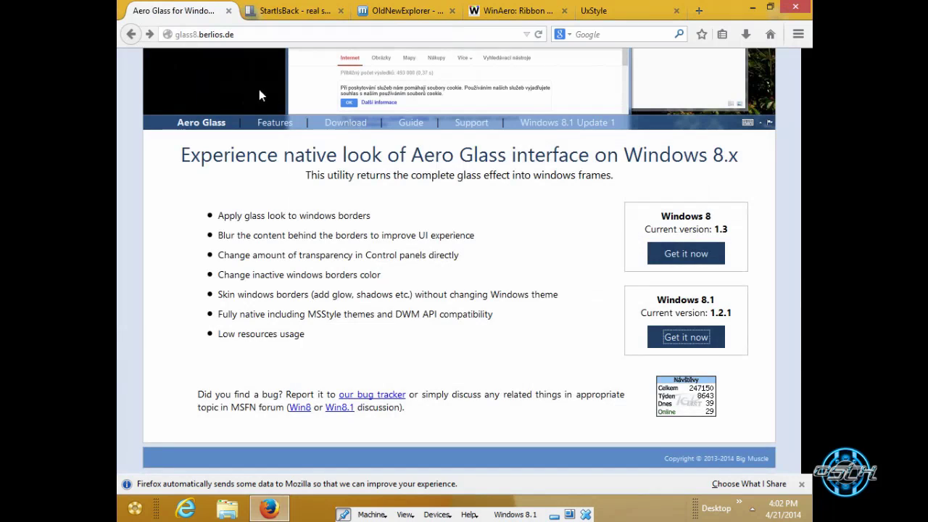
click(754, 7)
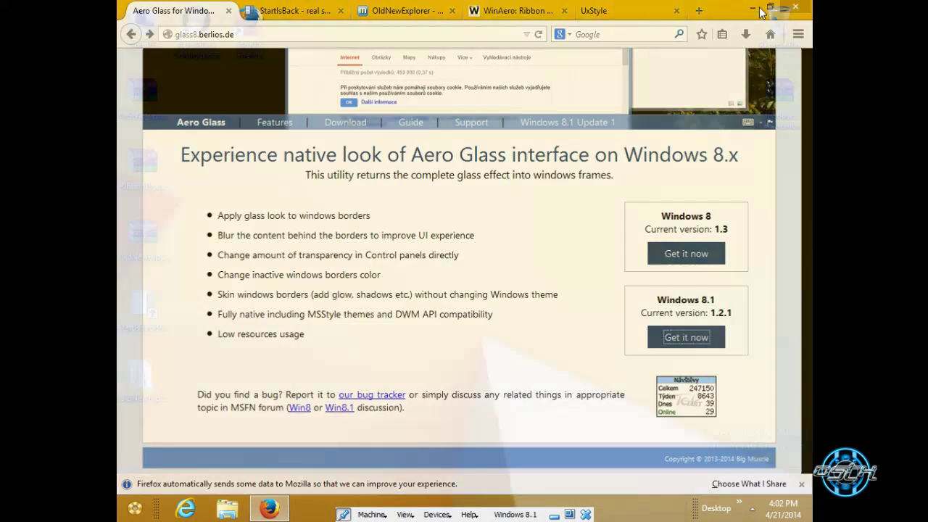
right_click(470, 139)
click(537, 178)
- Open This PC, move its window over the desktop to examine the glass borders, and close it
double_click(157, 20)
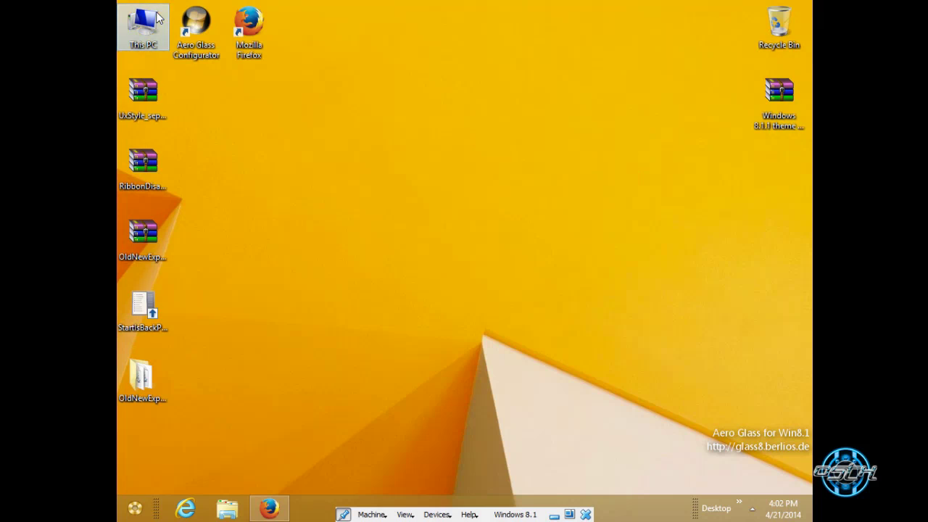
drag(493, 70, 547, 59)
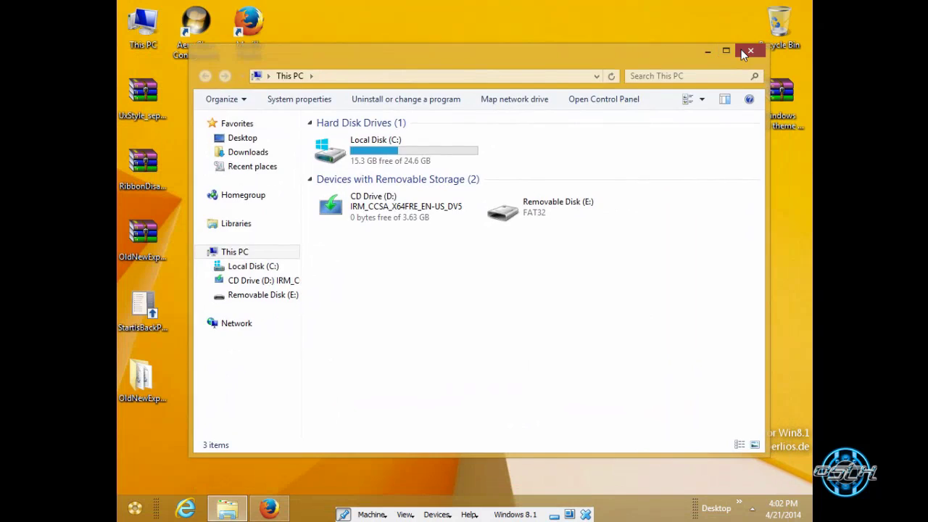
click(741, 50)
right_click(377, 135)
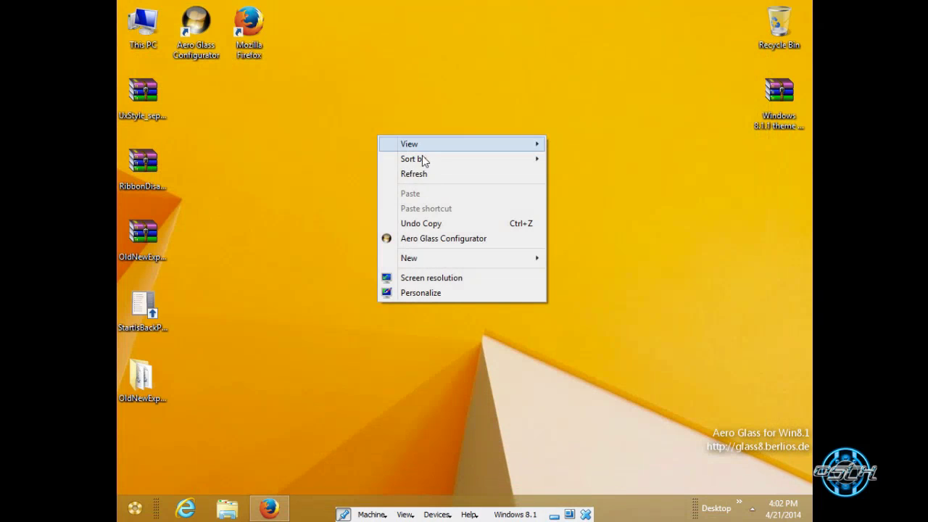
right_click(260, 95)
click(314, 136)
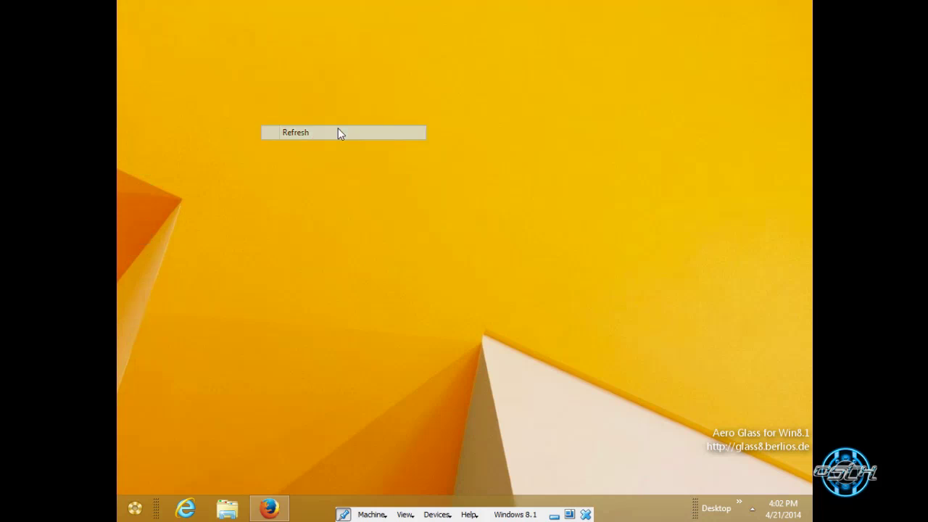
right_click(311, 120)
click(380, 157)
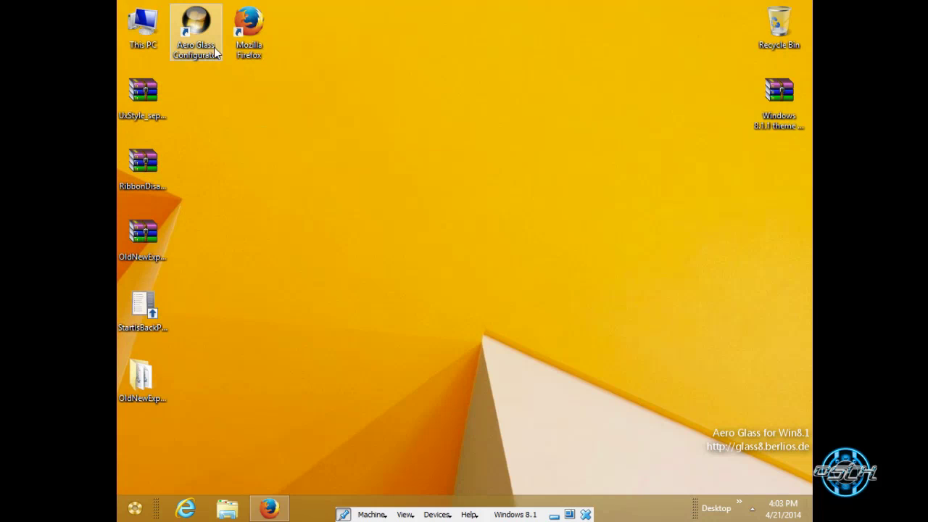
- Open Aero Glass Configurator from the desktop, examine its color, blur and theme settings, and close it
double_click(214, 48)
drag(364, 105, 397, 108)
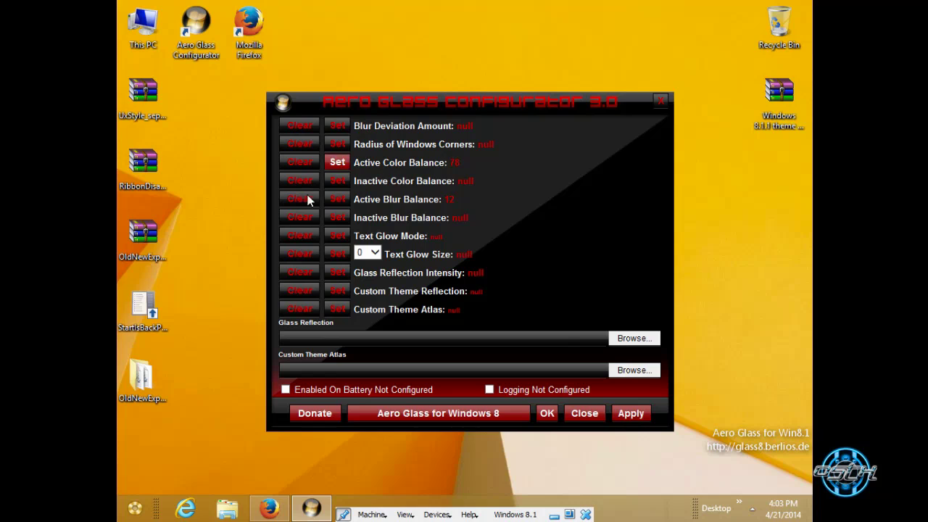
click(660, 102)
- Reopen This PC, reposition its window to check the transparency effect against the wallpaper, and close it
double_click(148, 44)
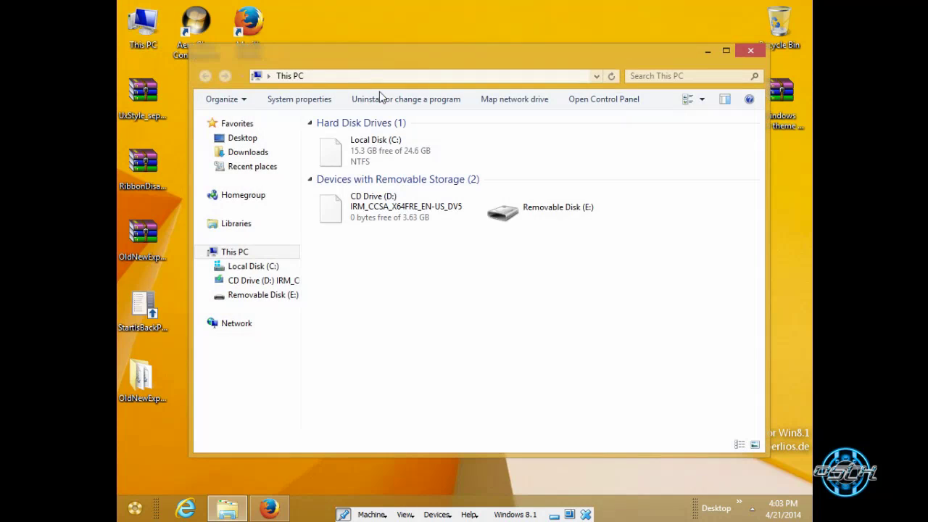
drag(459, 64, 341, 116)
click(685, 98)
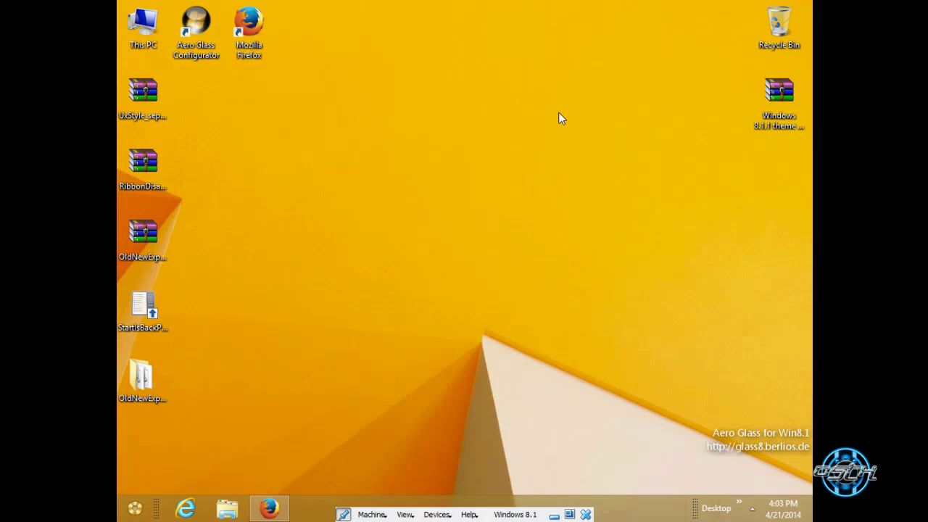
- Select the Windows 8.1.1 ASUS ROG theme archive on the desktop to view its full name
click(779, 96)
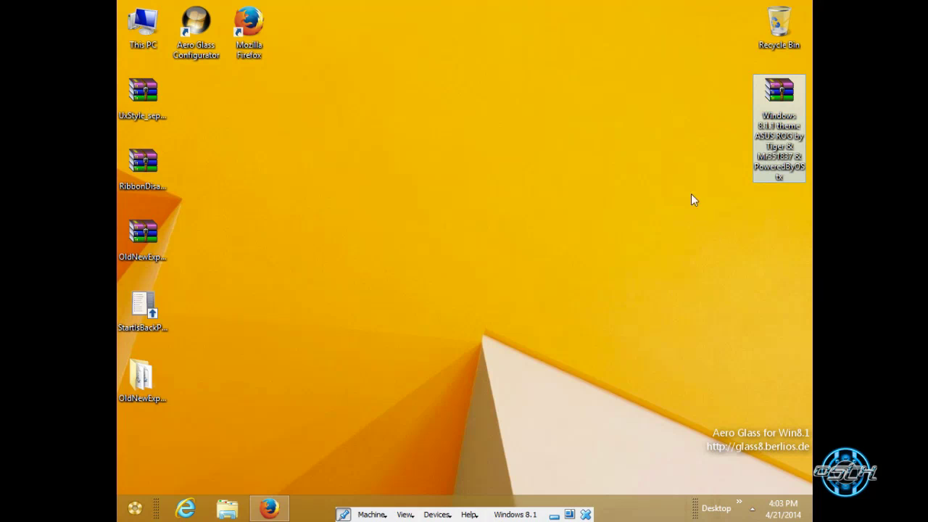
right_click(540, 135)
click(571, 168)
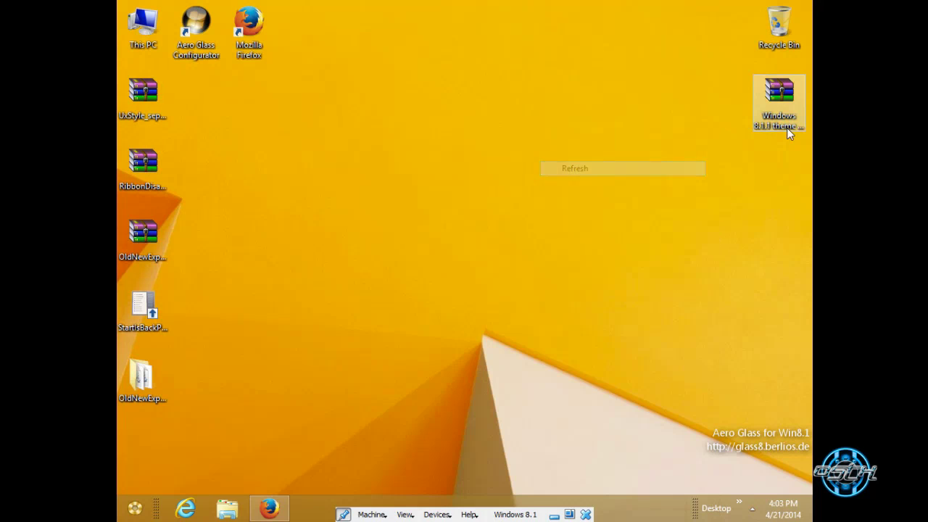
click(787, 128)
right_click(433, 151)
click(481, 190)
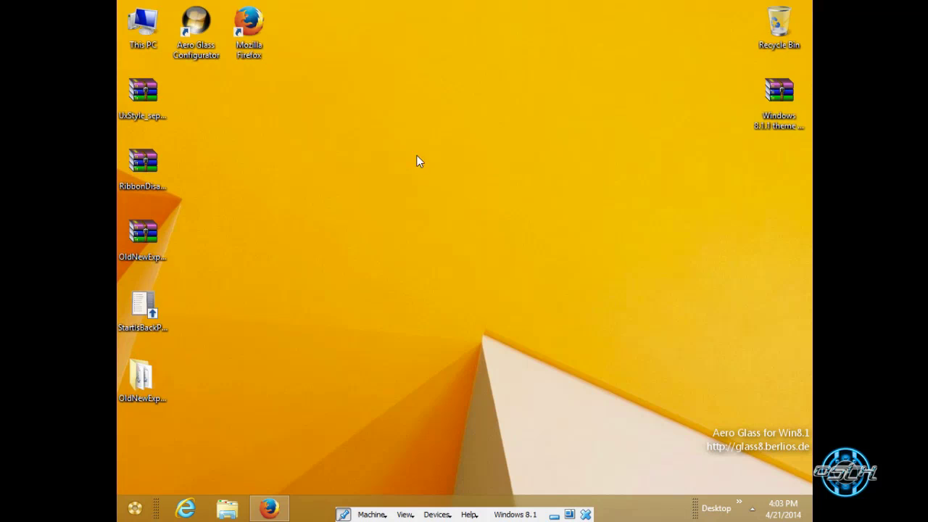
right_click(425, 159)
click(523, 196)
right_click(415, 196)
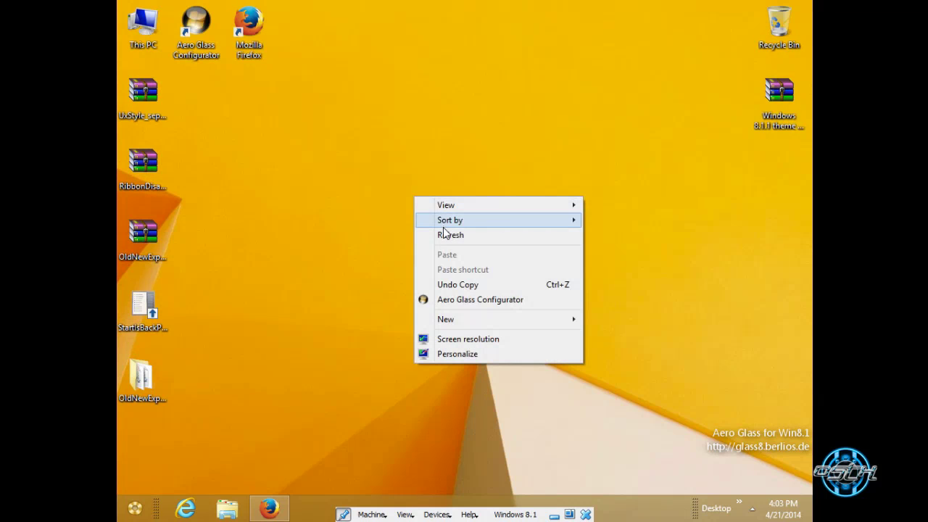
click(444, 235)
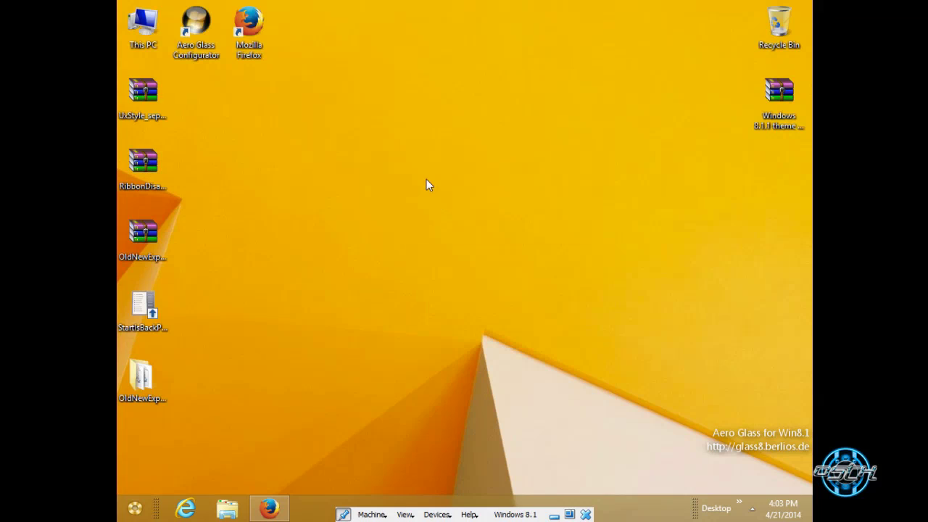